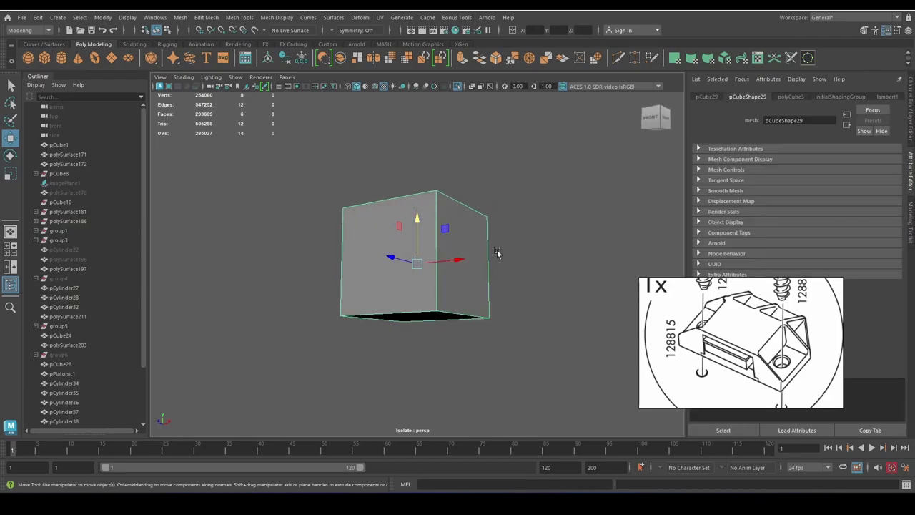
Shrink the cube's top face so the sides slope inward.
left_click_drag(497, 255, 533, 263, "alt")
left_click_drag(470, 252, 407, 266, "alt")
left_click(429, 265)
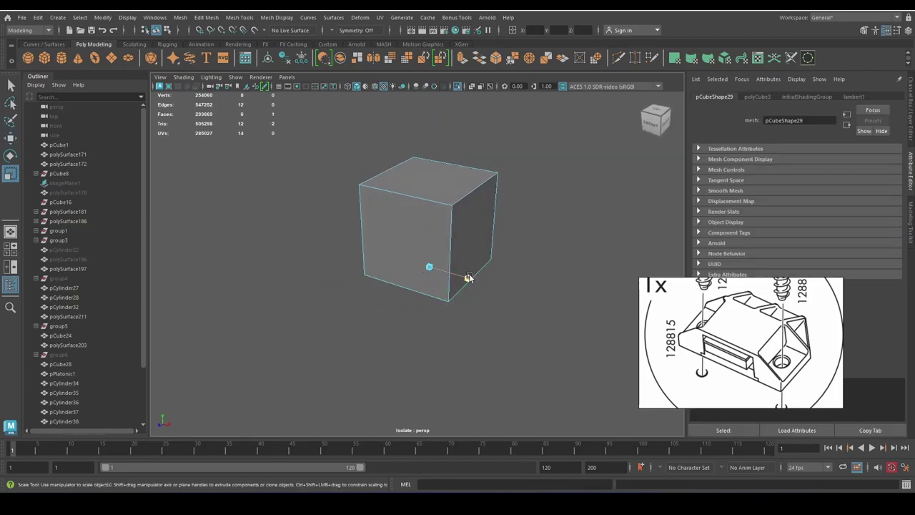
left_click_drag(466, 280, 527, 293)
Extrude the bottom face and pull it out into a wider base.
left_click(463, 282)
key("ctrl+e")
left_click_drag(462, 282, 456, 261, "alt")
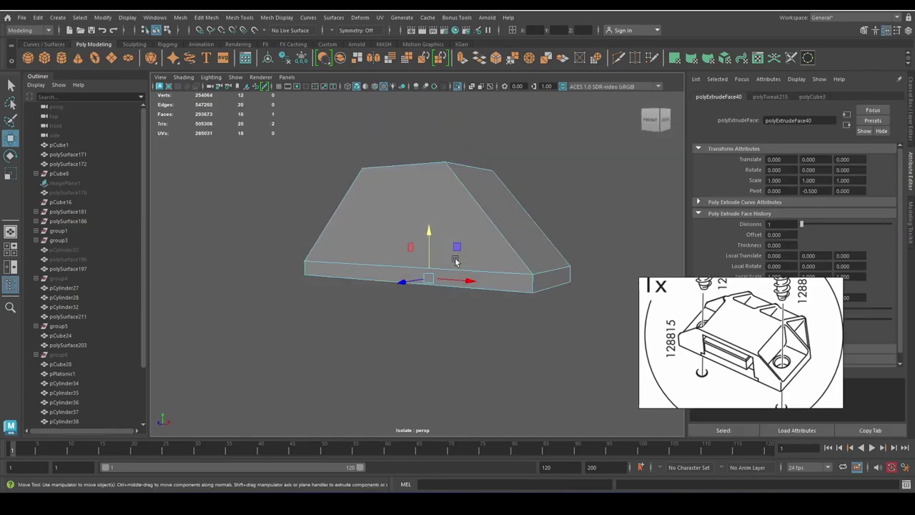
mouse_move(433, 231)
left_mouse_down("alt")
mouse_move(438, 287)
mouse_move(440, 249)
mouse_move(423, 250)
mouse_move(538, 257)
left_mouse_up("alt")
left_click(438, 287)
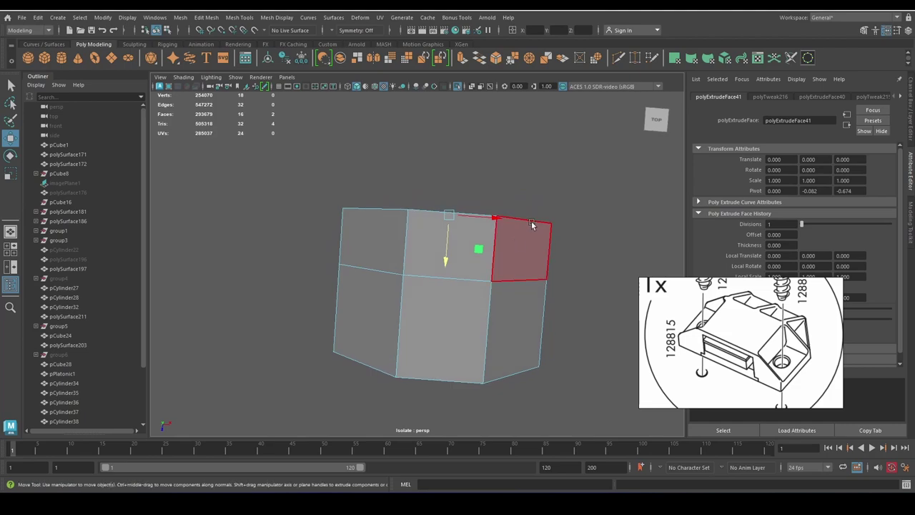
Redo the base move, pulling the extruded face further outward into a ledge.
mouse_move(470, 223)
left_mouse_down("alt")
mouse_move(495, 206)
mouse_move(445, 260)
left_mouse_up("alt")
key("ctrl+z")
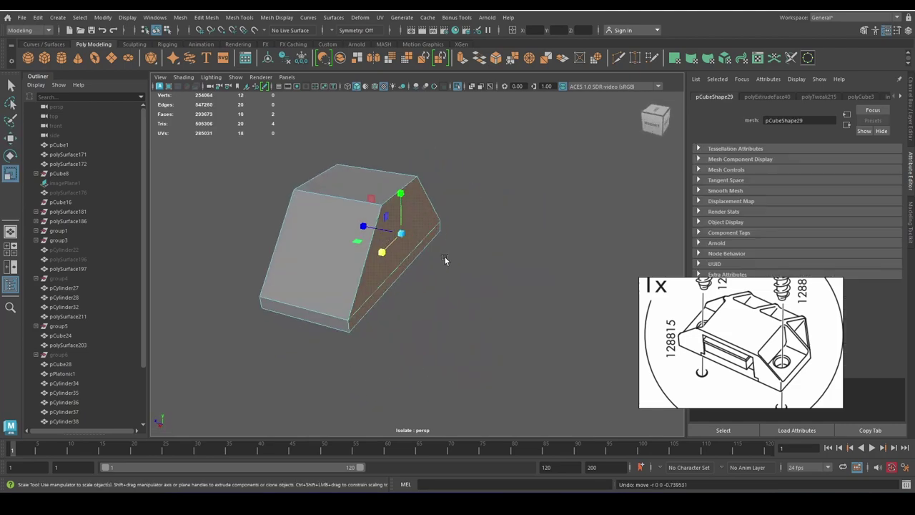
left_click_drag(375, 259, 429, 215, "alt")
mouse_move(444, 207)
left_mouse_down("shift")
mouse_move(477, 200)
mouse_move(582, 219)
mouse_move(482, 293)
left_mouse_up("shift")
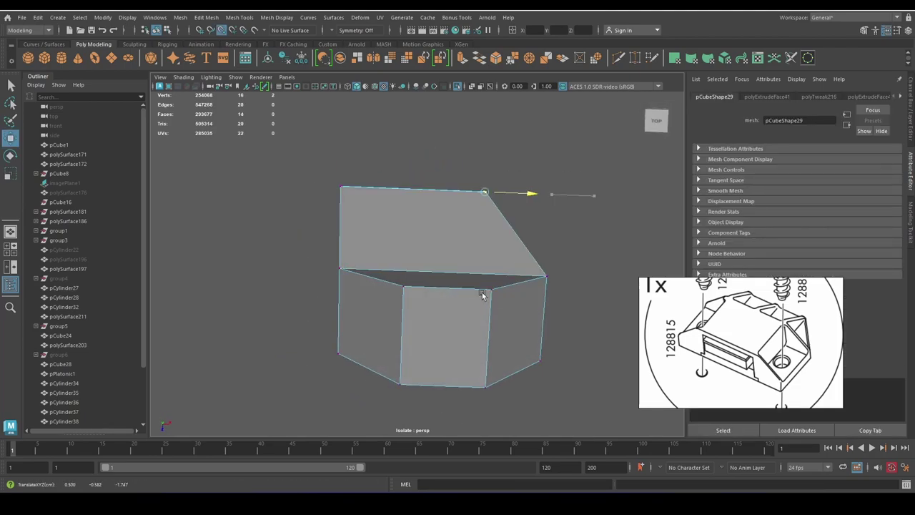
mouse_move(403, 236)
left_mouse_down("alt")
mouse_move(429, 226)
mouse_move(422, 241)
left_mouse_up("alt")
Delete the lower slanted side faces so one side of the block is open.
key("q")
left_click(429, 246)
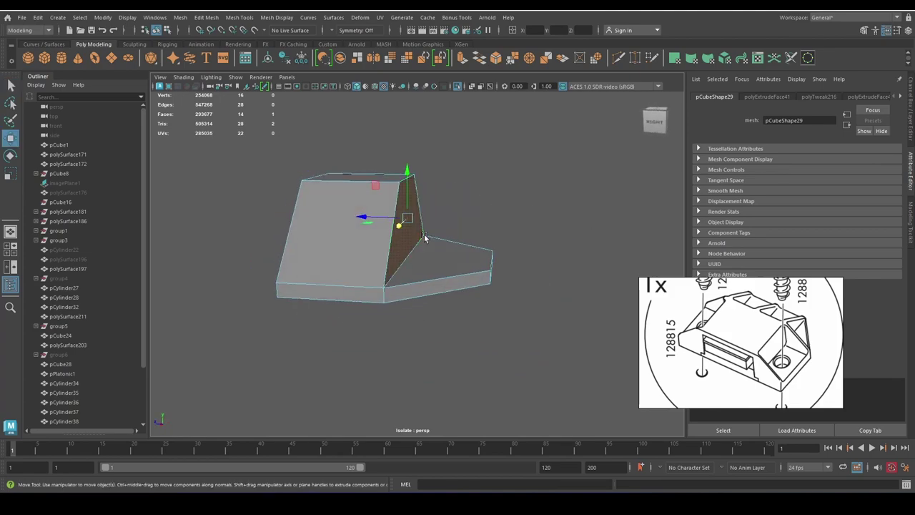
key("e")
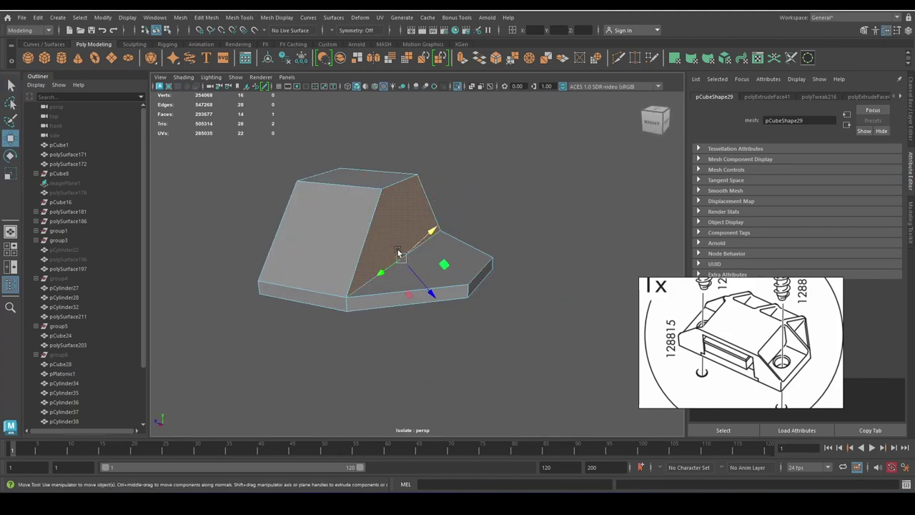
key("e")
key("Delete")
Target-weld the open vertices of the block together.
key("q")
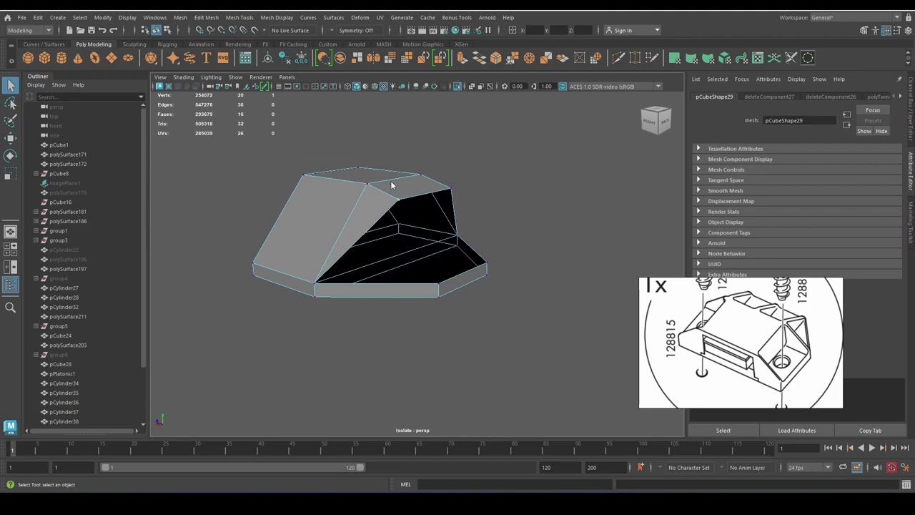
right_click_drag(391, 186, 432, 269, "shift")
key("q")
key("F8")
Cut a centre seam down the front face and set Symmetry to Object X.
left_click_drag(482, 262, 408, 272, "alt")
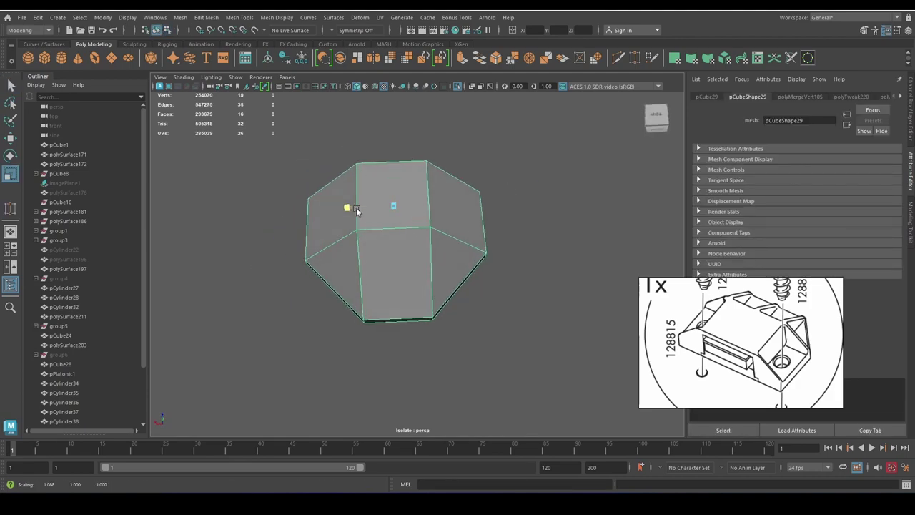
left_click_drag(241, 147, 364, 265)
right_click_drag(366, 270, 398, 231, "shift")
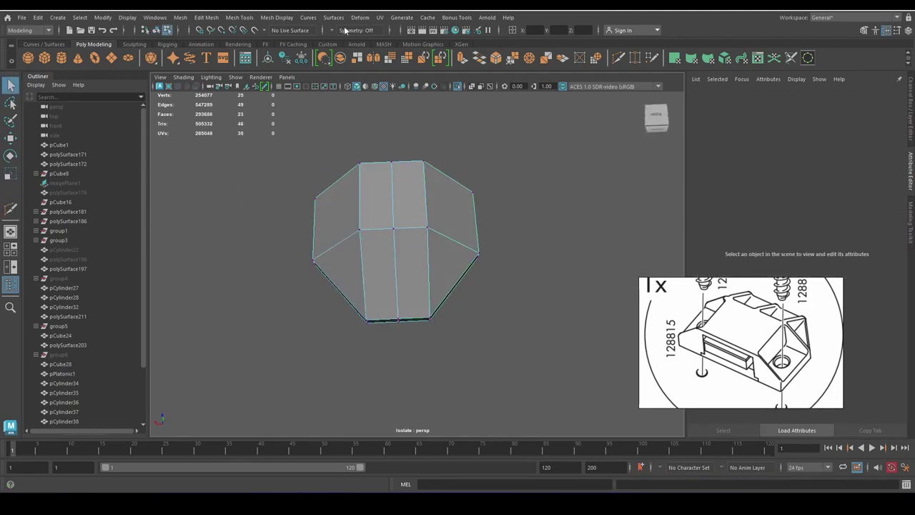
left_click(345, 30)
mouse_move(280, 158)
left_mouse_down("alt")
mouse_move(549, 276)
mouse_move(460, 313)
mouse_move(462, 286)
left_mouse_up("alt")
Mirror the half mesh across X and select the centre edge loop.
key("q")
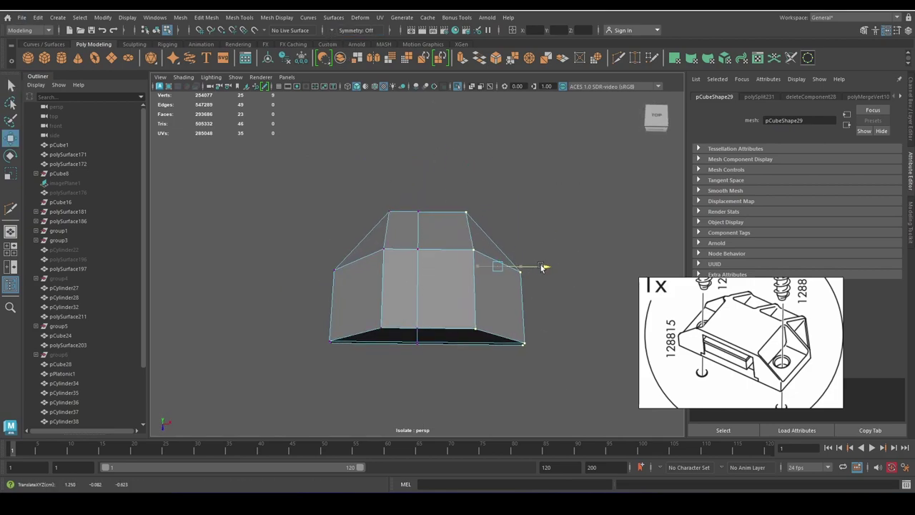
mouse_move(370, 183)
left_mouse_down("alt")
mouse_move(520, 221)
mouse_move(519, 192)
left_mouse_up("alt")
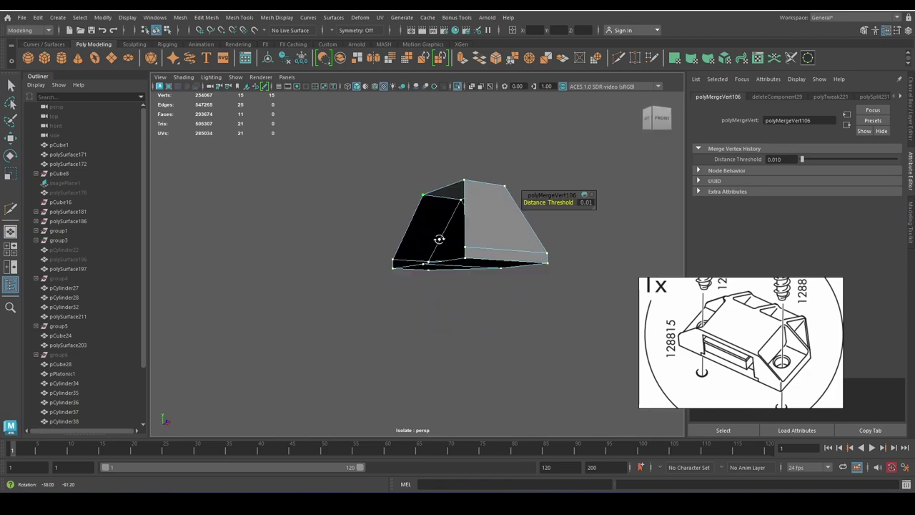
right_click_drag(435, 214, 450, 317, "shift")
mouse_move(450, 314)
left_mouse_down("alt")
mouse_move(394, 317)
mouse_move(333, 302)
mouse_move(523, 331)
mouse_move(344, 312)
left_mouse_up("alt")
double_click(402, 284)
key("w")
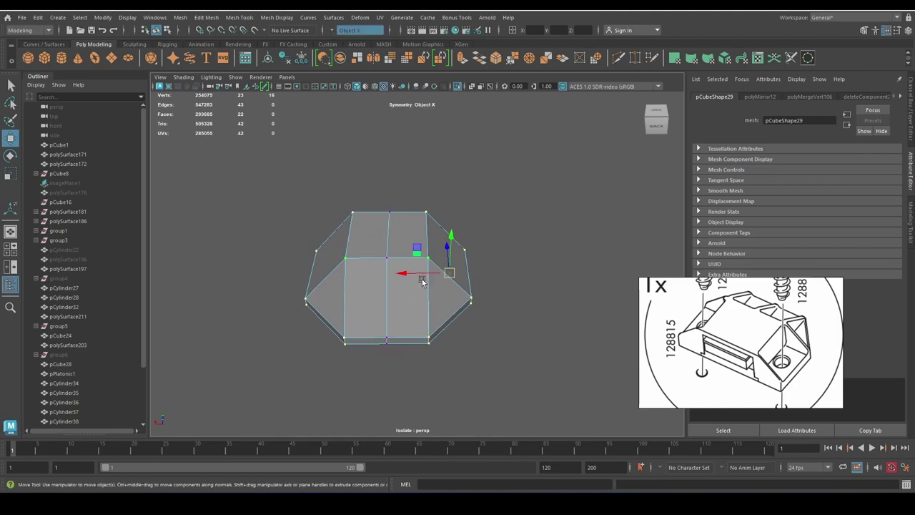
Try extruding a face on the block, then undo the extrusion.
mouse_move(433, 277)
left_mouse_down("alt")
mouse_move(463, 290)
mouse_move(439, 295)
left_mouse_up("alt")
left_click(432, 325)
scroll(432, 326, "up", 3)
key("ctrl+e")
key("ctrl+z")
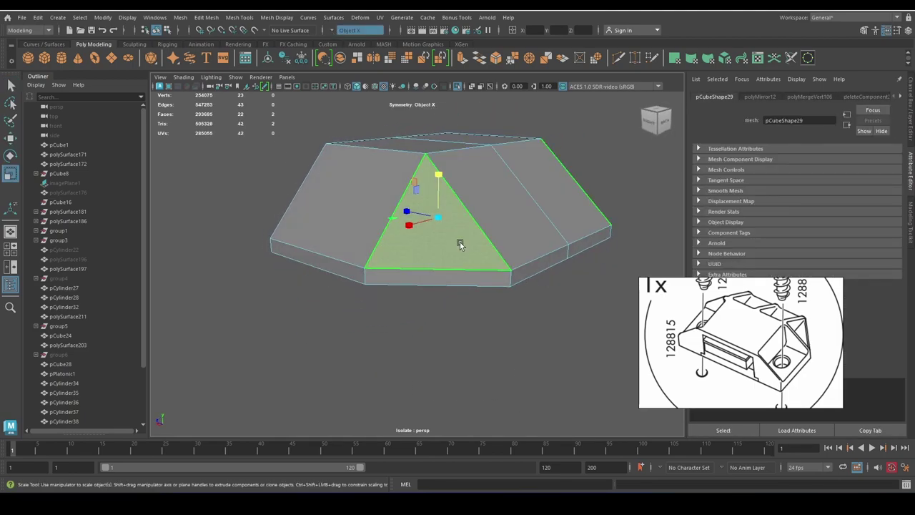
Adjust the triangular front facet's pivot, undo the scale, and reselect the whole object.
mouse_move(460, 241)
left_mouse_down("alt")
mouse_move(555, 287)
mouse_move(429, 214)
left_mouse_up("alt")
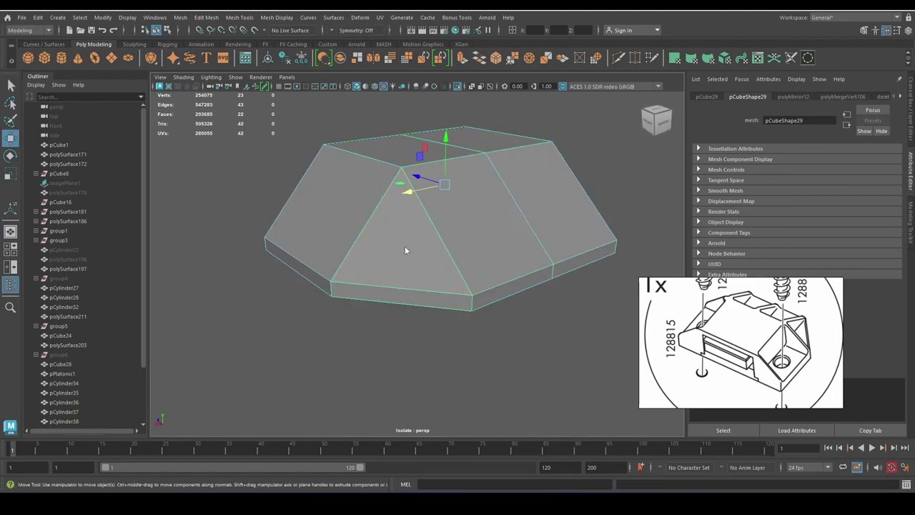
mouse_move(405, 250)
left_mouse_down("alt")
mouse_move(531, 272)
mouse_move(473, 285)
left_mouse_up("alt")
left_click(532, 272)
key("d")
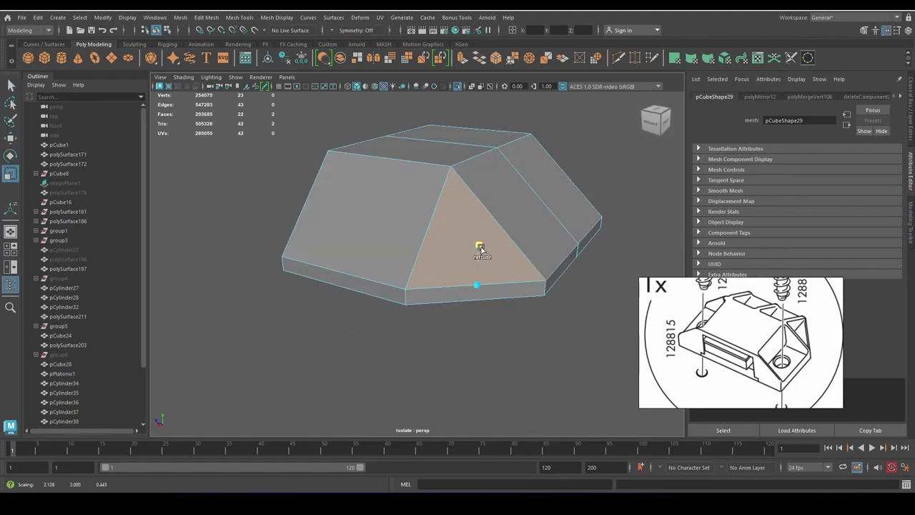
left_click_drag(480, 247, 468, 280, "alt")
key("ctrl+z")
left_click(909, 109)
Clear history, trial-extrude a block face, undo it, and check the smooth preview.
right_click_drag(419, 134, 422, 136, "shift")
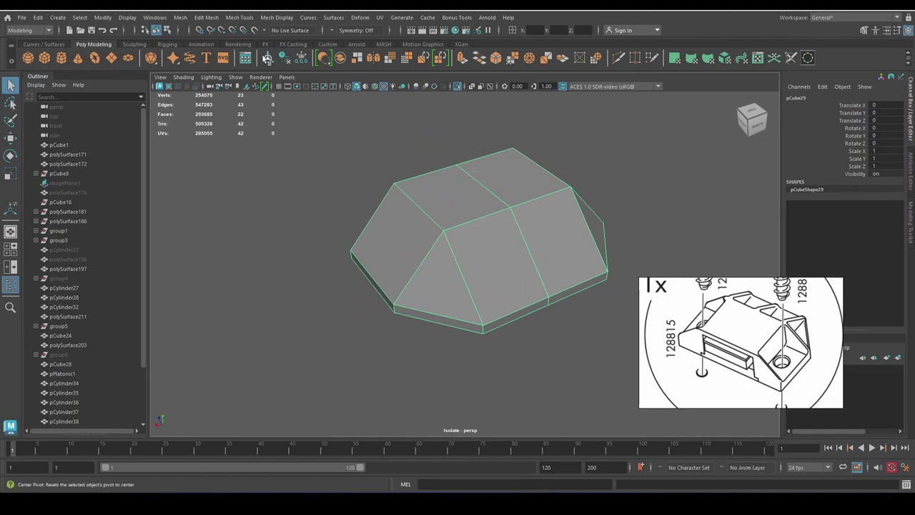
key("w")
left_click(445, 272)
key("ctrl+e")
mouse_move(457, 286)
left_mouse_down("alt")
mouse_move(509, 308)
mouse_move(543, 255)
mouse_move(445, 250)
mouse_move(466, 317)
left_mouse_up("alt")
key("ctrl+z")
key("3")
key("1")
Extrude the front triangular facet and shape the new strip at its base.
key("F11")
left_click(443, 261)
key("w")
mouse_move(457, 280)
left_mouse_down("alt")
mouse_move(444, 261)
mouse_move(496, 272)
left_mouse_up("alt")
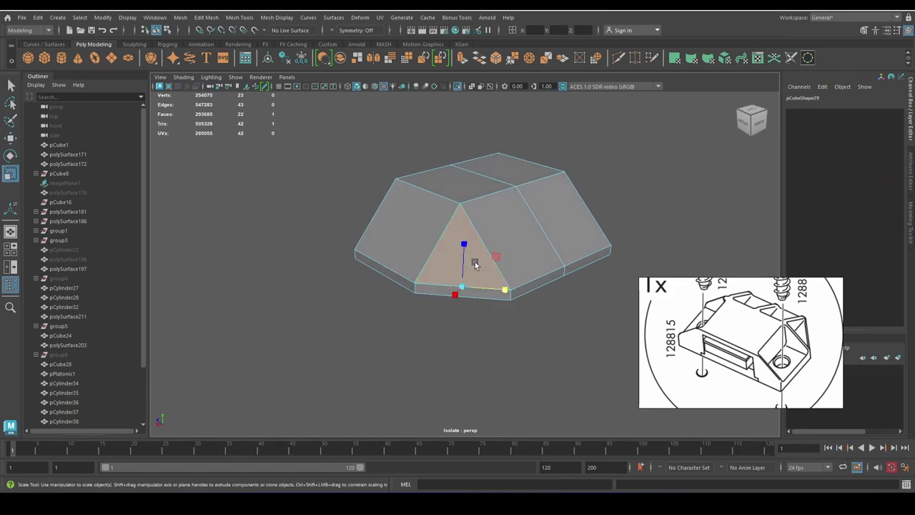
key("w")
key("ctrl+e")
mouse_move(466, 255)
left_mouse_down("alt")
mouse_move(531, 317)
mouse_move(503, 300)
left_mouse_up("alt")
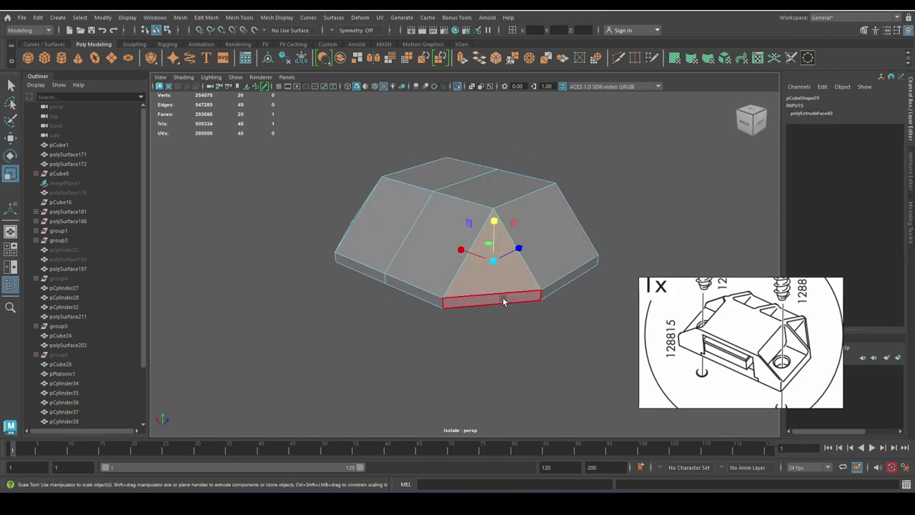
Check the smooth preview and bevel the centre edges at fraction 0.08, 2 segments.
left_click_drag(493, 254, 435, 301, "alt")
key("3")
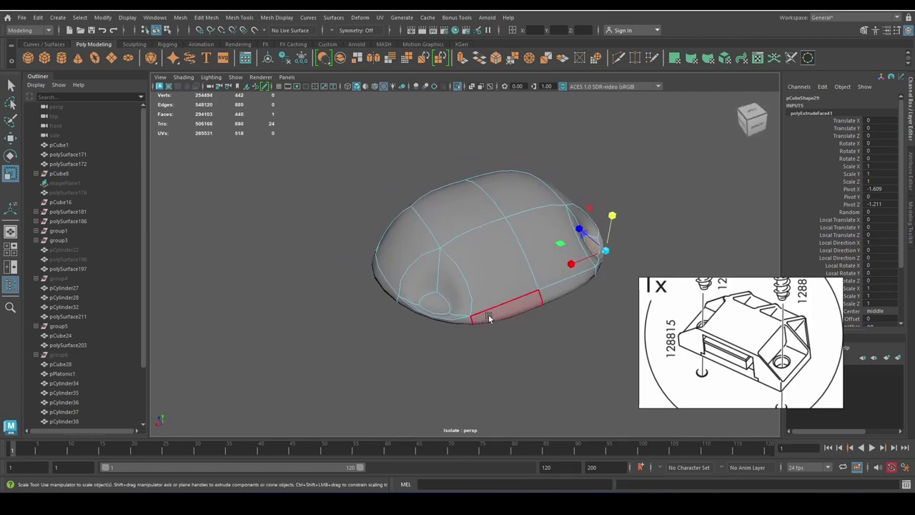
key("1")
key("ctrl+b")
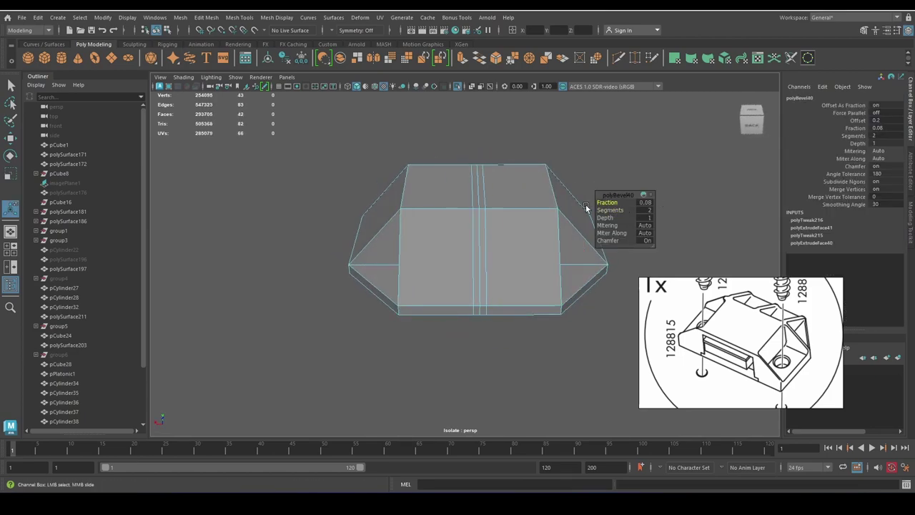
Cut a new edge loop across the top of the block and adjust its pivot.
left_click_drag(586, 204, 544, 215, "alt")
left_click(512, 169)
key("Return")
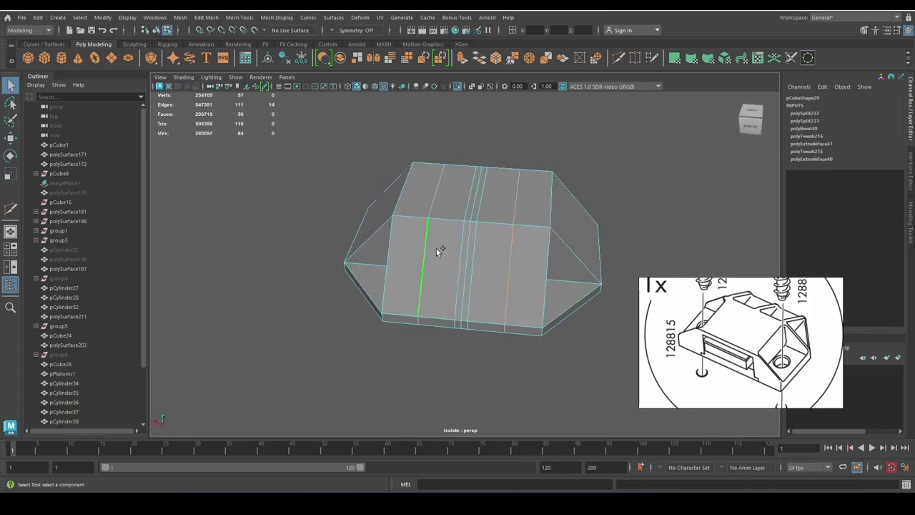
mouse_move(422, 234)
left_mouse_down("alt")
mouse_move(444, 265)
mouse_move(493, 276)
mouse_move(503, 204)
mouse_move(501, 239)
mouse_move(630, 250)
mouse_move(477, 288)
mouse_move(500, 260)
mouse_move(548, 265)
mouse_move(453, 259)
mouse_move(596, 235)
mouse_move(519, 249)
left_mouse_up("alt")
key("d")
key("e")
key("q")
Bevel a side edge and push a front face inward to form the slot.
left_click(480, 247)
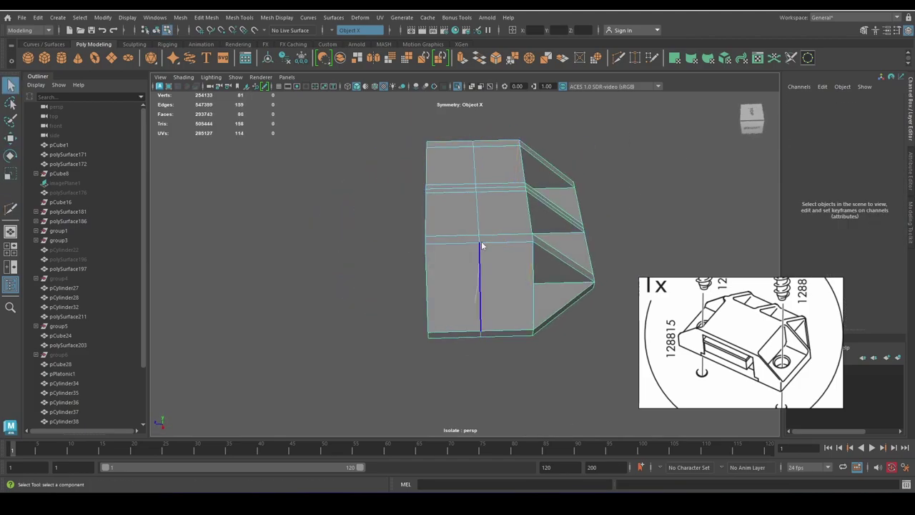
key("ctrl+b")
left_click_drag(586, 222, 513, 260, "alt")
left_click(513, 260)
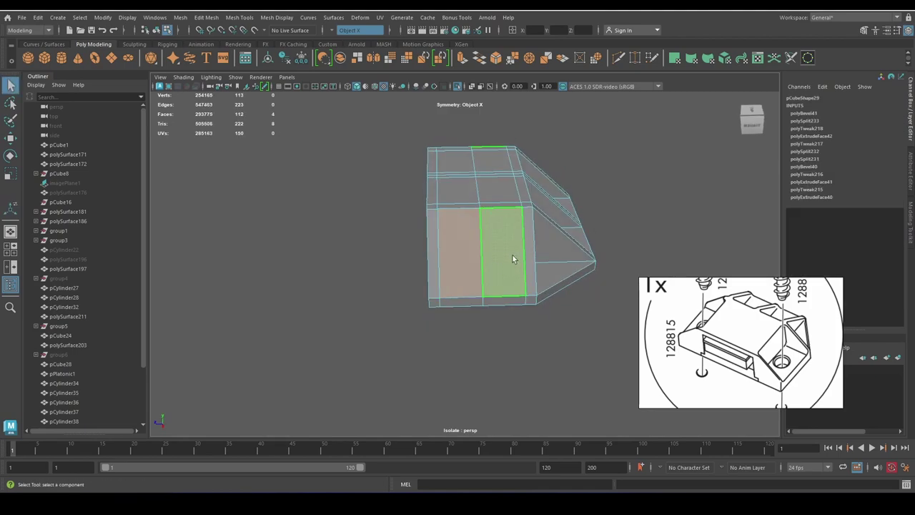
mouse_move(492, 302)
left_mouse_down()
mouse_move(492, 289)
mouse_move(572, 215)
mouse_move(630, 190)
mouse_move(553, 240)
mouse_move(550, 285)
left_mouse_up()
Select the top row of vertices and move them into place.
key("F8")
key("F9")
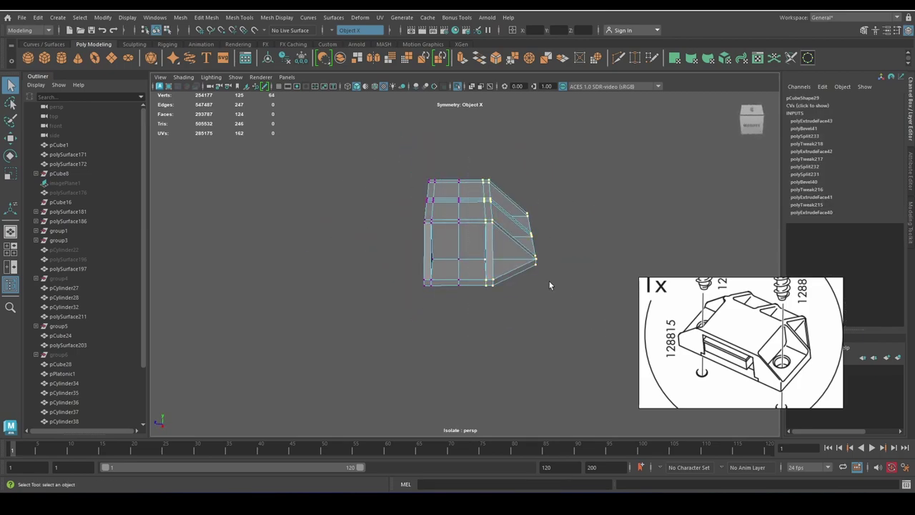
key("w")
scroll(550, 285, "up", 2)
left_click_drag(362, 138, 435, 345)
left_click_drag(382, 264, 480, 218, "alt")
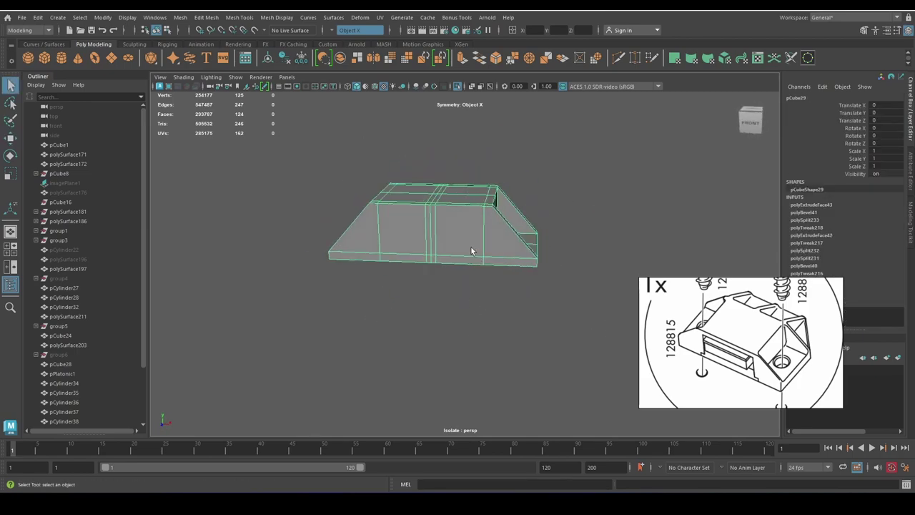
key("q")
left_click_drag(236, 138, 580, 226)
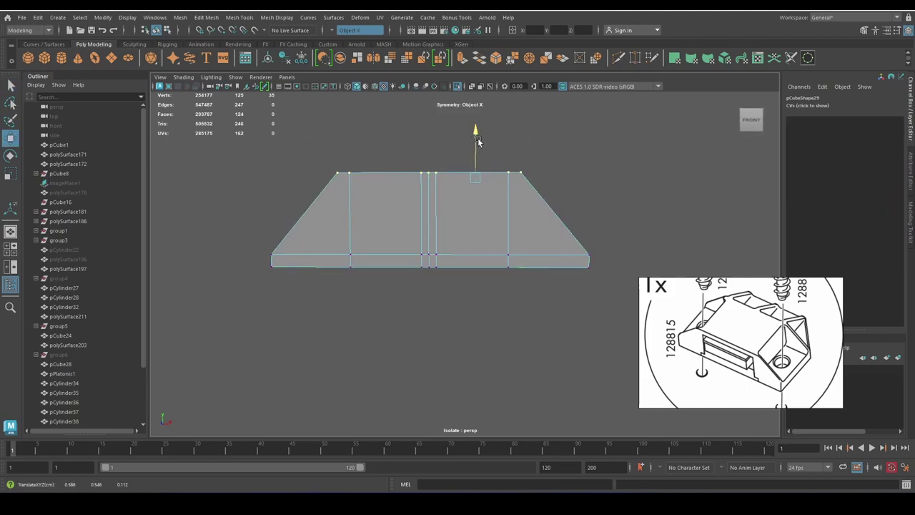
mouse_move(477, 141)
left_mouse_down("alt")
mouse_move(444, 228)
mouse_move(486, 263)
mouse_move(495, 209)
left_mouse_up("alt")
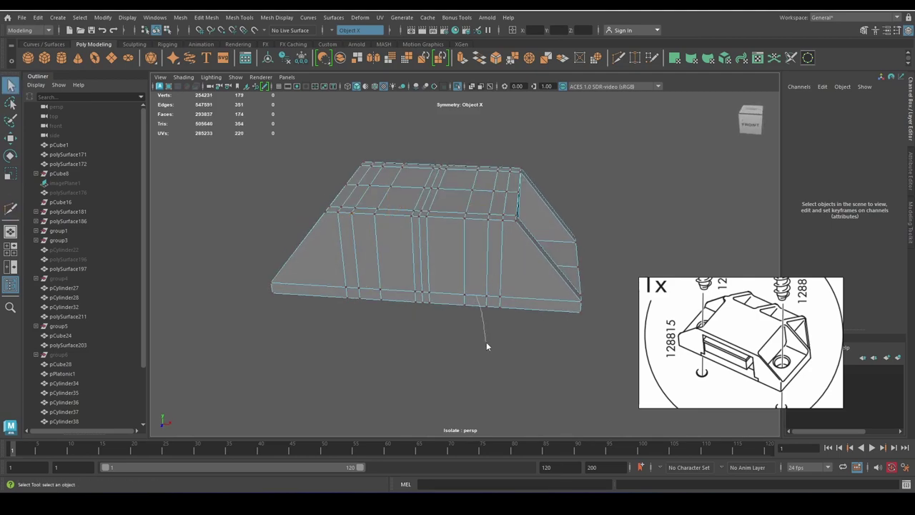
Select the two bottom-strip faces, then the two front faces of the block.
left_click(398, 295)
left_click(452, 294, "shift")
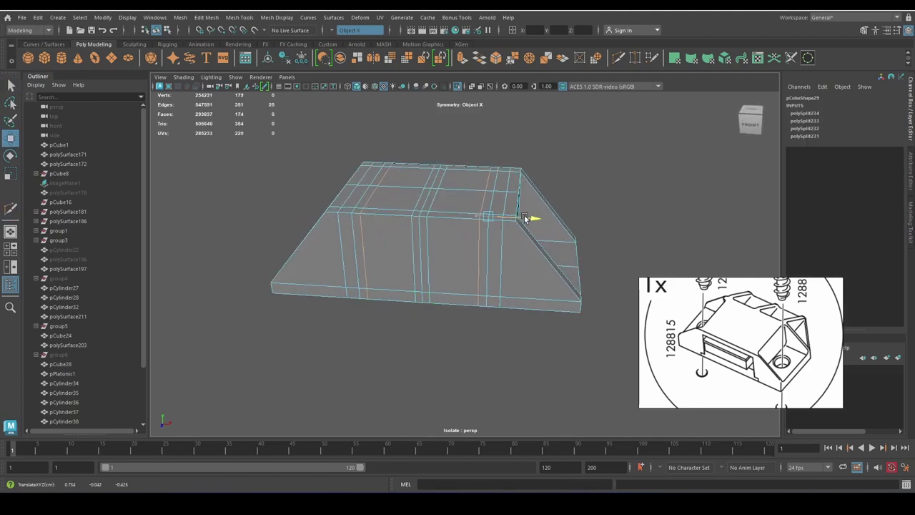
key("q")
mouse_move(504, 274)
left_mouse_down("alt")
mouse_move(461, 224)
mouse_move(429, 265)
mouse_move(390, 262)
mouse_move(453, 216)
mouse_move(543, 300)
mouse_move(502, 313)
left_mouse_up("alt")
left_click(386, 239)
left_click(461, 224, "shift")
Extrude the two front faces and delete them to open the recessed pocket.
key("w")
key("ctrl+e")
key("Delete")
mouse_move(432, 312)
left_mouse_down("alt")
mouse_move(452, 272)
mouse_move(501, 262)
mouse_move(475, 269)
left_mouse_up("alt")
key("3")
key("1")
Orbit around the pocket to reach its side face for a supporting cut.
right_click_drag(500, 236, 601, 200, "shift")
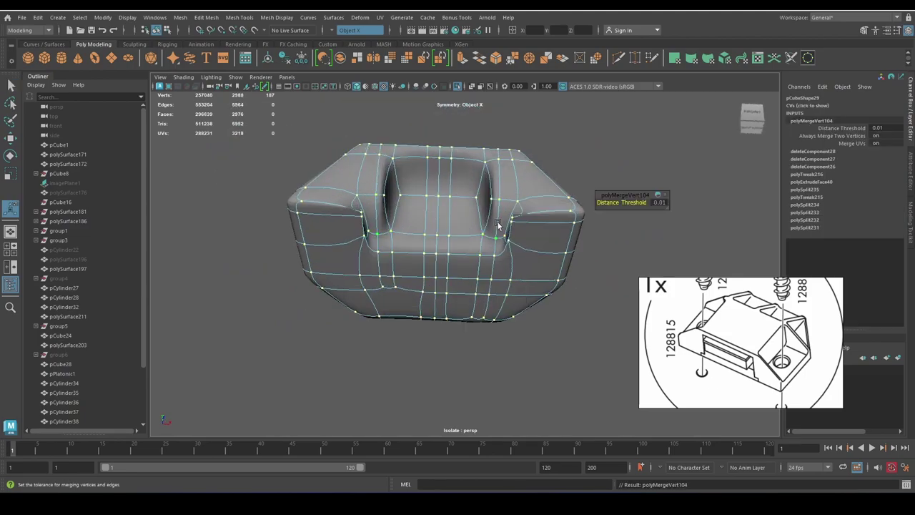
left_click_drag(600, 201, 515, 236, "alt")
scroll(483, 240, "up", 3)
key("ctrl+z")
right_click_drag(484, 240, 472, 236, "shift")
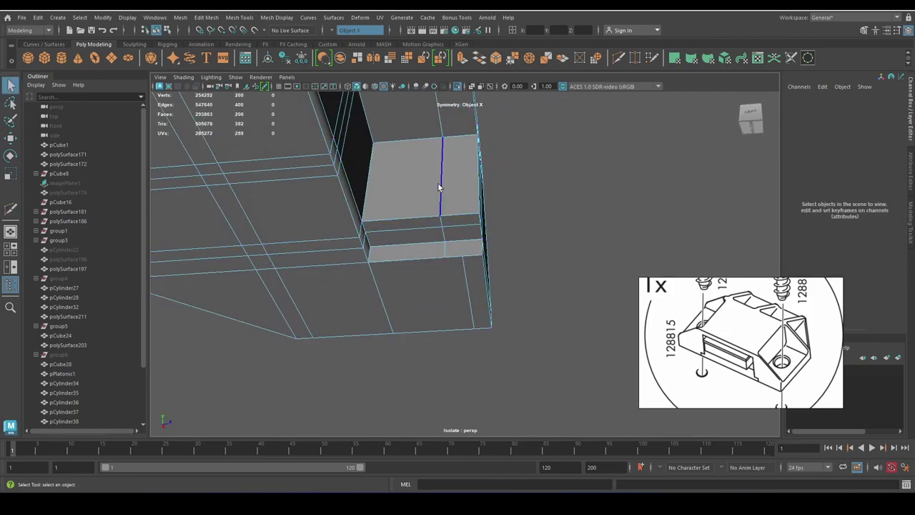
Place a cut edge across the pocket's side face and check it in smooth preview.
left_click(440, 187)
key("q")
mouse_move(465, 262)
left_mouse_down("alt")
mouse_move(499, 262)
mouse_move(437, 279)
mouse_move(501, 214)
left_mouse_up("alt")
right_click_drag(511, 203, 544, 193, "shift")
key("3")
mouse_move(477, 259)
left_mouse_down("alt")
mouse_move(380, 245)
mouse_move(490, 114)
left_mouse_up("alt")
key("1")
right_click_drag(491, 115, 529, 129, "shift")
mouse_move(529, 129)
left_mouse_down("alt")
mouse_move(577, 283)
mouse_move(515, 234)
mouse_move(476, 231)
left_mouse_up("alt")
Delete the unneeded faces beside the pocket.
left_click(476, 231)
key("Delete")
mouse_move(387, 153)
left_mouse_down("alt")
mouse_move(507, 281)
mouse_move(510, 222)
mouse_move(378, 299)
mouse_move(476, 248)
mouse_move(435, 241)
mouse_move(444, 257)
left_mouse_up("alt")
mouse_move(443, 258)
right_mouse_down("shift")
mouse_move(427, 280)
mouse_move(433, 348)
right_mouse_up("shift")
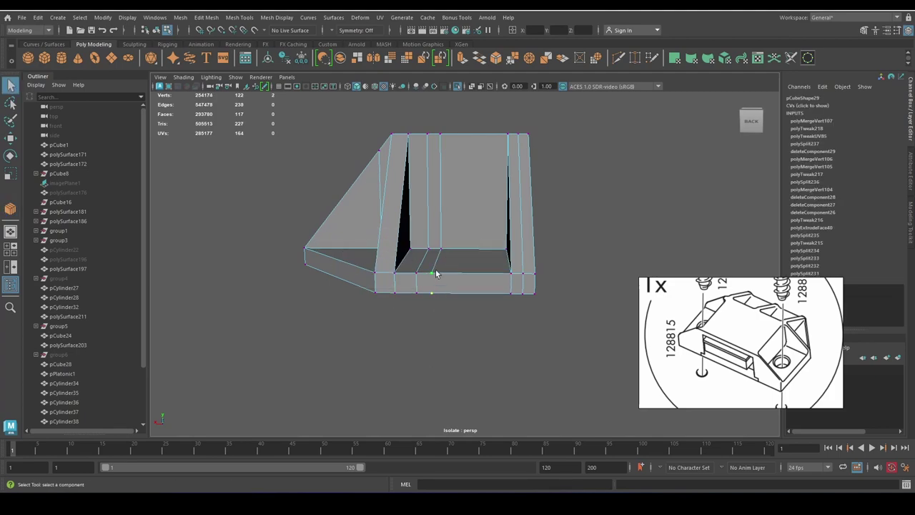
Cut a new edge across the base and select the resulting edge loop plus more edges.
left_click(434, 294)
key("q")
scroll(415, 286, "up", 3)
double_click(423, 264)
scroll(423, 264, "down", 3)
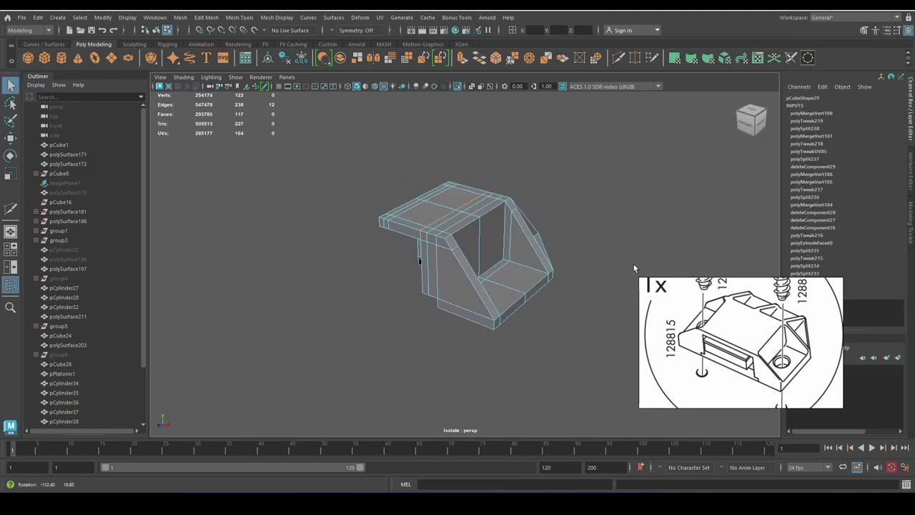
mouse_move(424, 264)
left_mouse_down("alt")
mouse_move(478, 236)
mouse_move(408, 205)
mouse_move(568, 203)
mouse_move(488, 255)
mouse_move(403, 259)
mouse_move(493, 248)
left_mouse_up("alt")
left_click(471, 228, "shift")
Scale the selected parts of the clip body from a frontal view.
key("q")
left_click_drag(347, 270, 411, 285, "alt")
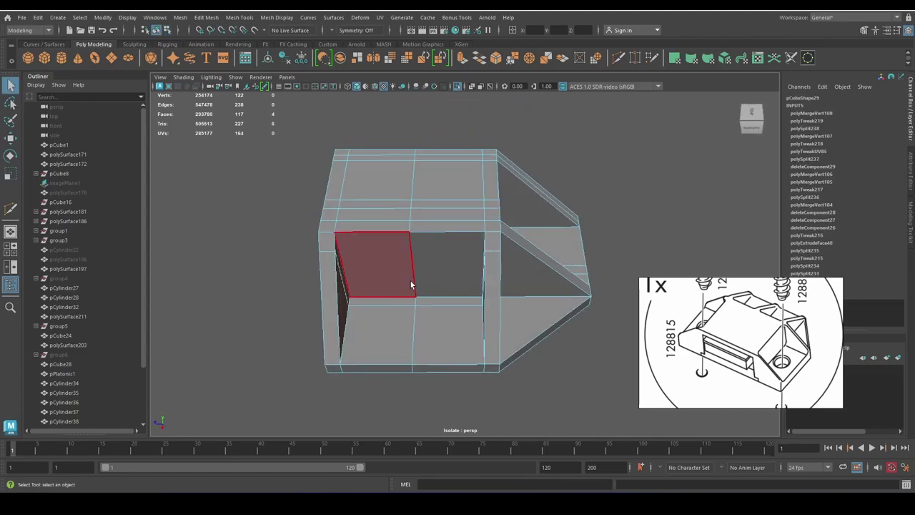
mouse_move(493, 335)
left_mouse_down("alt")
mouse_move(480, 348)
mouse_move(376, 306)
left_mouse_up("alt")
key("r")
mouse_move(480, 316)
left_mouse_down("alt")
mouse_move(447, 233)
mouse_move(502, 326)
mouse_move(488, 233)
mouse_move(345, 205)
left_mouse_up("alt")
key("q")
key("q")
mouse_move(403, 313)
left_mouse_down("alt")
mouse_move(388, 221)
mouse_move(525, 260)
mouse_move(384, 233)
mouse_move(501, 290)
mouse_move(475, 267)
mouse_move(493, 255)
mouse_move(501, 215)
mouse_move(480, 231)
mouse_move(491, 194)
mouse_move(442, 285)
mouse_move(522, 261)
mouse_move(368, 241)
mouse_move(487, 259)
mouse_move(496, 347)
left_mouse_up("alt")
key("q")
Cut a new edge across the triangular face, bringing the mesh to 125 vertices.
left_click(459, 267)
key("F8")
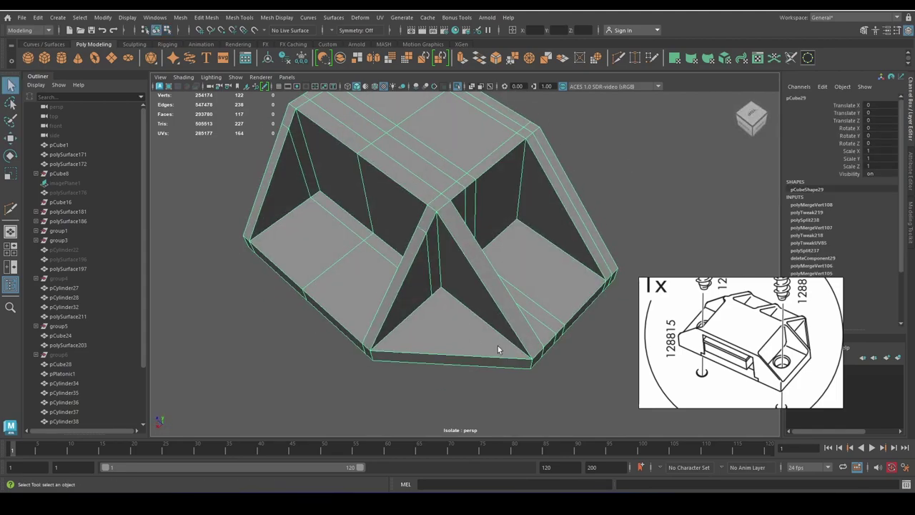
scroll(372, 293, "up", 5)
left_click(572, 402)
scroll(551, 143, "down", 5)
Multi-Cut supporting edges at the base corner and along the triangular rib.
mouse_move(551, 143)
left_mouse_down("alt")
mouse_move(419, 276)
mouse_move(505, 236)
mouse_move(445, 327)
left_mouse_up("alt")
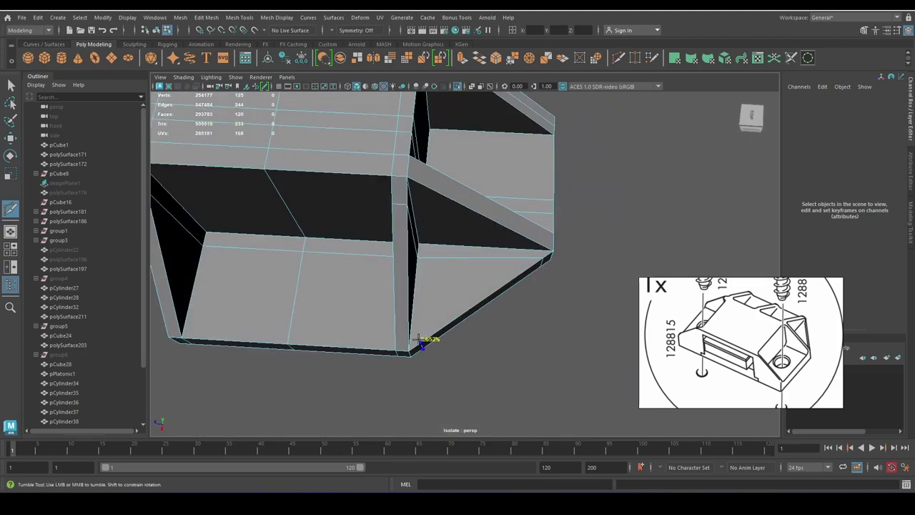
scroll(421, 259, "up", 3)
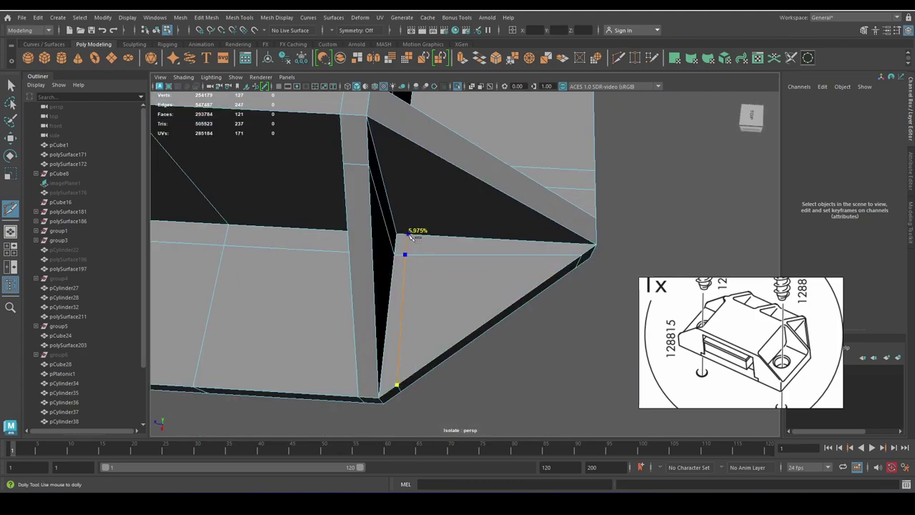
mouse_move(441, 210)
left_mouse_down("alt")
mouse_move(394, 241)
mouse_move(480, 286)
mouse_move(445, 286)
mouse_move(508, 184)
mouse_move(459, 323)
mouse_move(450, 229)
mouse_move(497, 237)
mouse_move(450, 117)
mouse_move(465, 215)
left_mouse_up("alt")
key("Return")
scroll(436, 179, "up", 3)
left_click(420, 262)
left_click(409, 123)
key("Return")
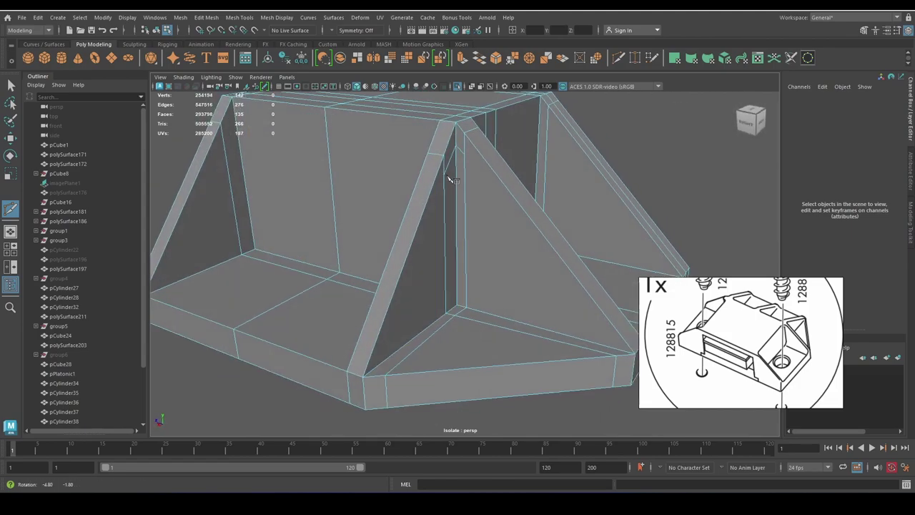
middle_click_drag(464, 214, 499, 264, "alt")
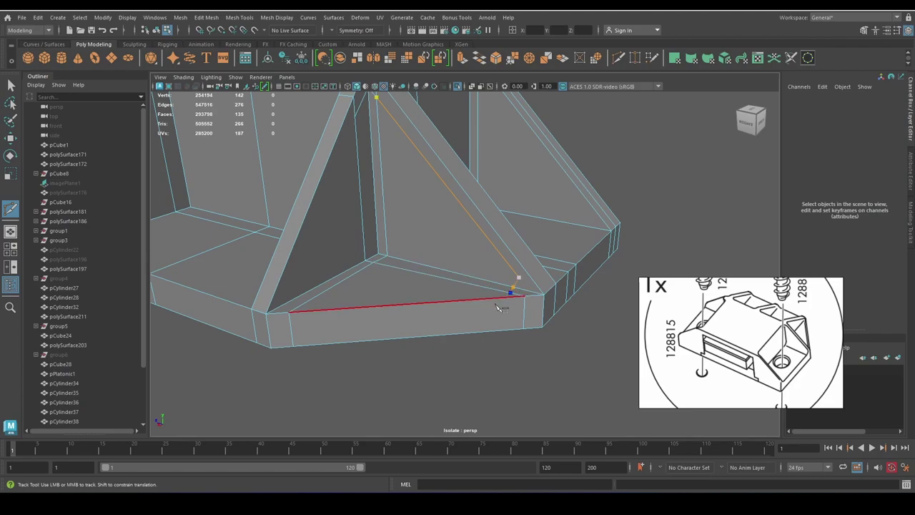
left_click_drag(497, 307, 527, 267, "alt")
mouse_move(474, 296)
left_mouse_down("alt")
mouse_move(306, 310)
mouse_move(298, 169)
mouse_move(544, 334)
left_mouse_up("alt")
key("Return")
Cut a new edge along the base edge around the inner and underside corners.
left_click(544, 335)
right_click_drag(496, 338, 460, 232, "alt")
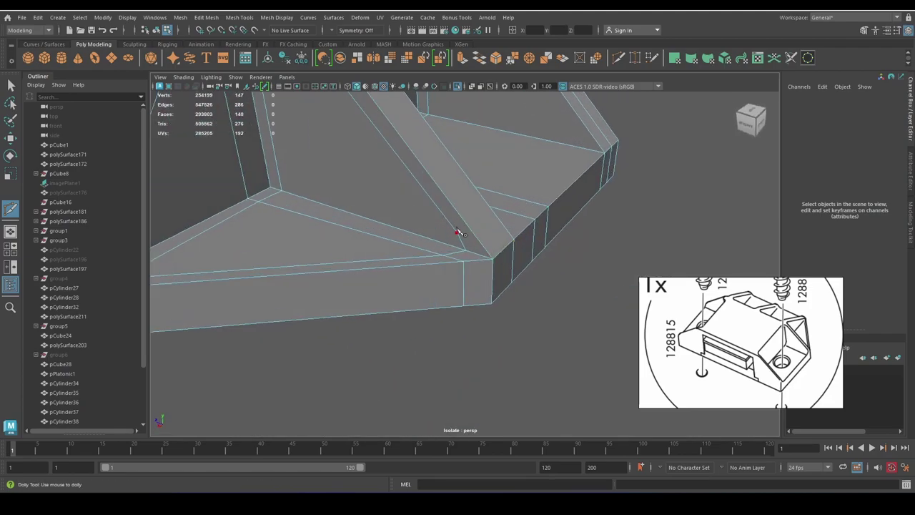
mouse_move(504, 230)
left_mouse_down("alt")
mouse_move(474, 216)
mouse_move(556, 227)
mouse_move(532, 193)
left_mouse_up("alt")
left_click(580, 208)
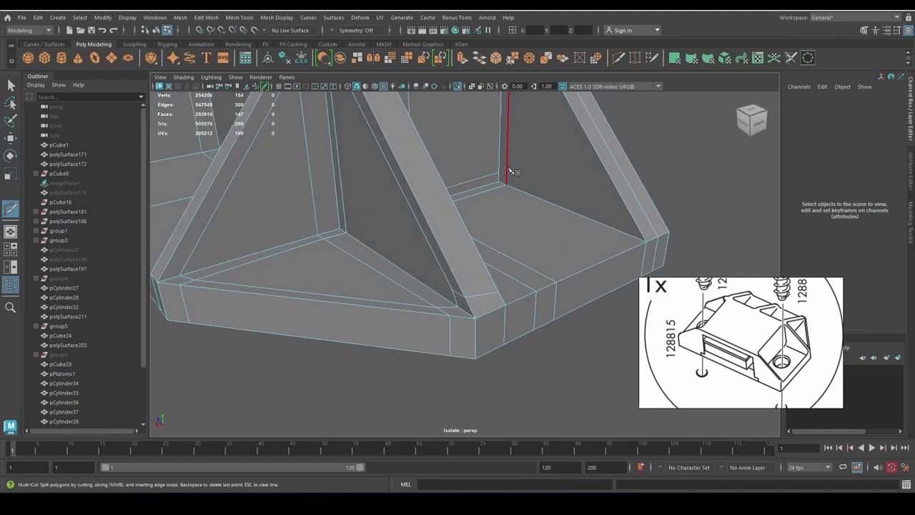
left_click_drag(639, 226, 558, 301, "alt")
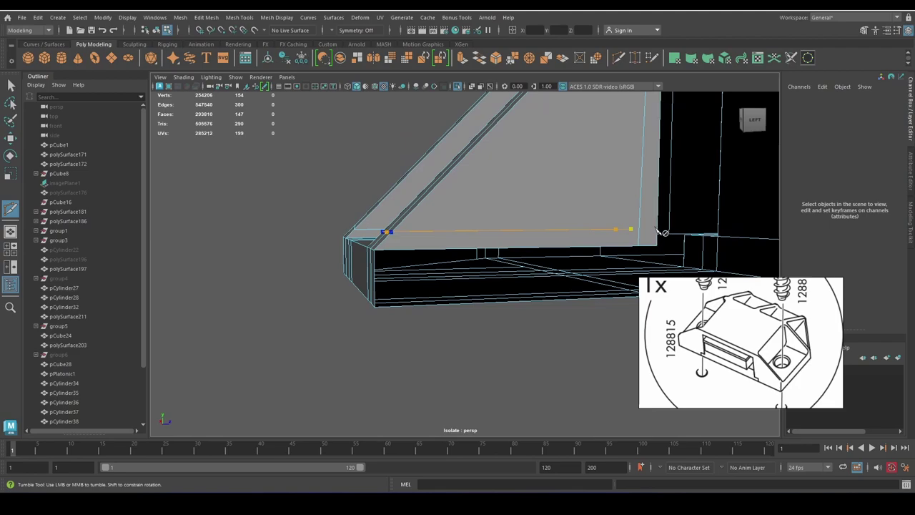
left_click_drag(664, 232, 521, 266, "alt")
left_click(684, 239)
key("q")
mouse_move(683, 238)
left_mouse_down("alt")
mouse_move(477, 273)
mouse_move(394, 235)
left_mouse_up("alt")
Preview the smoothed clip with 3, then return to the unsmoothed view.
key("w")
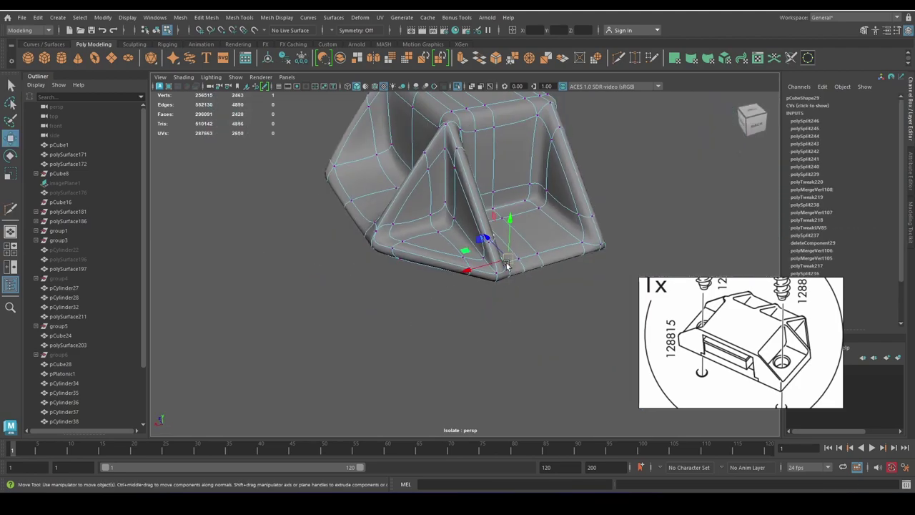
key("3")
mouse_move(527, 317)
left_mouse_down("alt")
mouse_move(461, 229)
mouse_move(438, 236)
mouse_move(505, 246)
mouse_move(459, 226)
mouse_move(300, 259)
mouse_move(378, 276)
mouse_move(486, 257)
mouse_move(565, 219)
mouse_move(519, 236)
left_mouse_up("alt")
key("1")
Extrude two inner pocket faces with Ctrl+E and check the smoothed result.
key("q")
left_click(378, 276, "shift")
left_click(487, 257, "shift")
key("ctrl+e")
key("3")
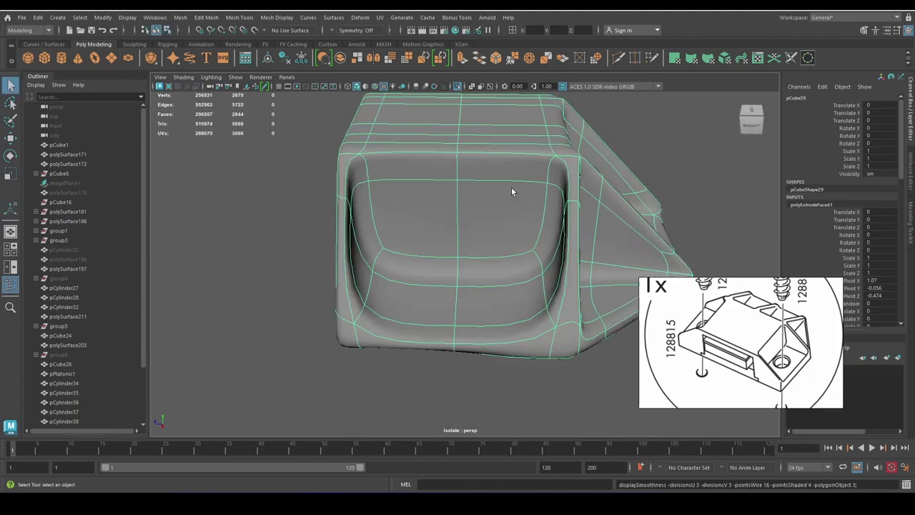
key("1")
key("q")
Insert an edge loop across the box front and preview the smoothing.
mouse_move(356, 177)
left_mouse_down("alt")
mouse_move(435, 184)
mouse_move(423, 316)
mouse_move(458, 266)
left_mouse_up("alt")
right_click_drag(449, 300, 460, 292, "shift")
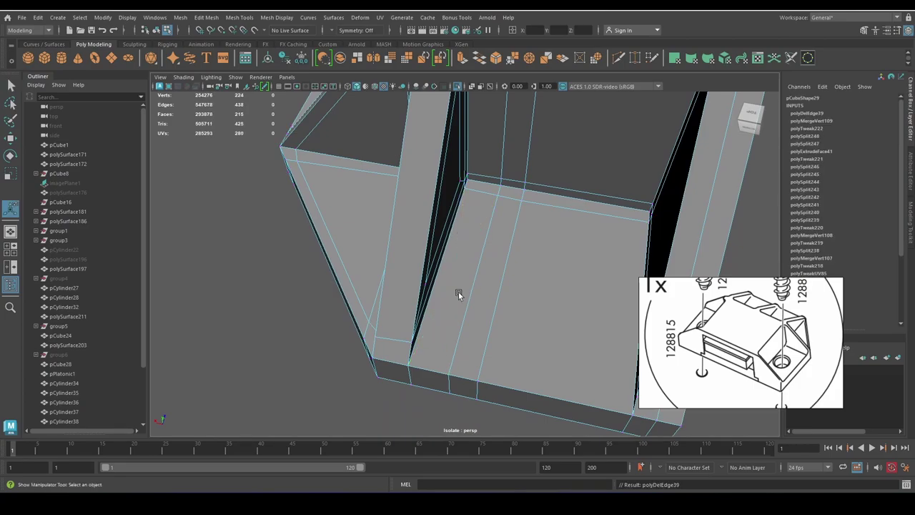
left_click_drag(460, 293, 482, 274, "alt")
mouse_move(470, 179)
left_mouse_down("alt")
mouse_move(591, 241)
mouse_move(522, 219)
mouse_move(609, 281)
mouse_move(543, 272)
mouse_move(533, 259)
mouse_move(512, 279)
mouse_move(430, 266)
left_mouse_up("alt")
left_click(591, 241, "ctrl")
key("q")
key("3")
left_click(533, 258)
key("1")
Select and move the vertex on the box's front edge.
scroll(510, 272, "up", 3)
scroll(512, 279, "up", 2)
left_click(512, 278)
key("w")
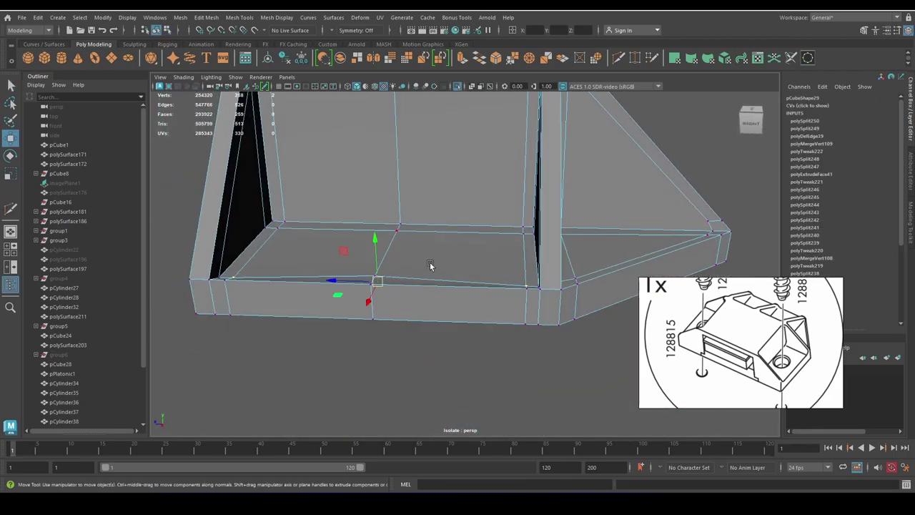
mouse_move(225, 283)
left_mouse_down("alt")
mouse_move(458, 276)
mouse_move(537, 248)
left_mouse_up("alt")
mouse_move(398, 281)
left_mouse_down("alt")
mouse_move(579, 300)
mouse_move(419, 180)
mouse_move(379, 221)
mouse_move(470, 147)
mouse_move(444, 186)
mouse_move(442, 210)
mouse_move(388, 284)
mouse_move(537, 239)
mouse_move(475, 268)
mouse_move(530, 262)
mouse_move(319, 247)
mouse_move(445, 225)
mouse_move(515, 280)
mouse_move(490, 261)
mouse_move(613, 252)
left_mouse_up("alt")
key("q")
key("r")
key("w")
key("q")
Multi-Cut a supporting edge from the rib edge down to the base.
key("ctrl+shift+x")
left_click(526, 261)
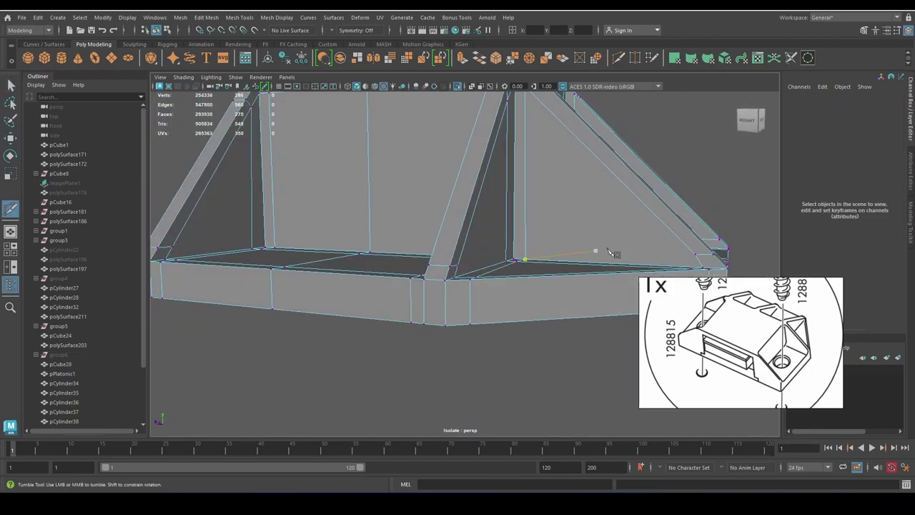
mouse_move(525, 247)
left_mouse_down("alt")
mouse_move(582, 261)
mouse_move(541, 253)
left_mouse_up("alt")
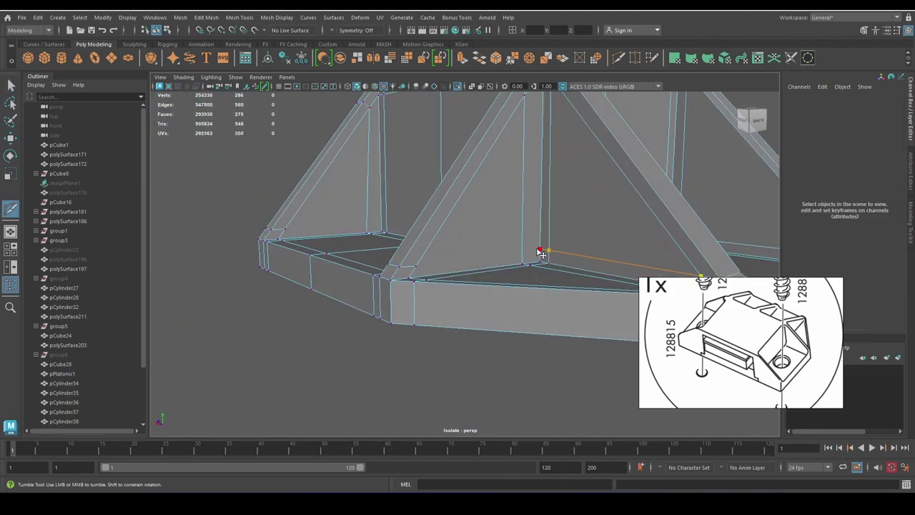
left_click(417, 268)
mouse_move(417, 268)
left_mouse_down("alt")
mouse_move(419, 243)
mouse_move(349, 259)
left_mouse_up("alt")
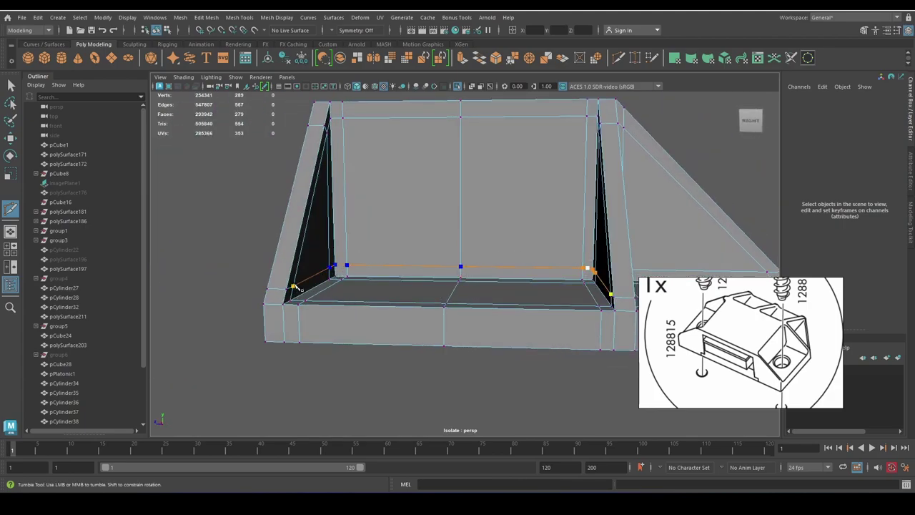
key("q")
mouse_move(304, 290)
left_mouse_down("alt")
mouse_move(486, 278)
mouse_move(568, 255)
mouse_move(420, 245)
left_mouse_up("alt")
right_click(398, 154)
Turn on a 10-degree angle selection constraint in the Modeling Toolkit.
left_click(911, 221)
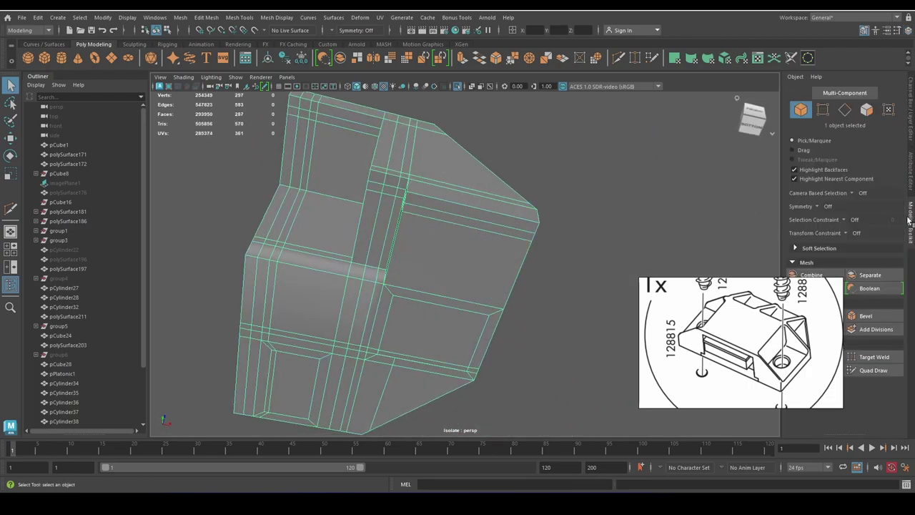
left_click(844, 219)
left_click(858, 233)
left_click_drag(475, 261, 612, 297, "alt")
left_click(435, 286)
key("1")
scroll(441, 267, "up", 3)
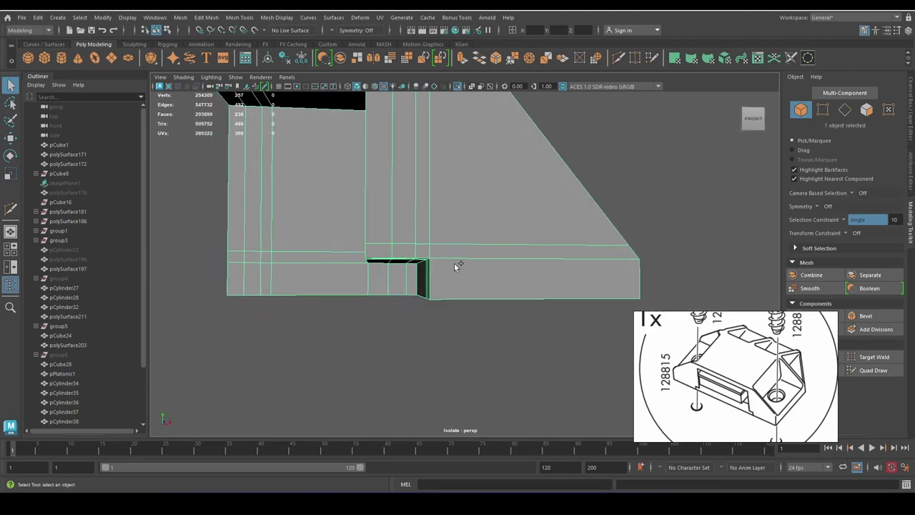
left_click(846, 226)
key("F10")
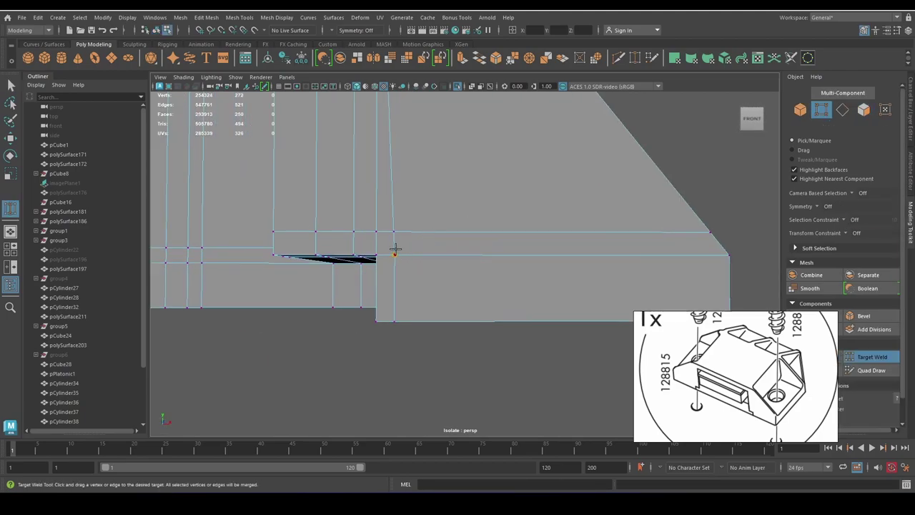
Multi-Cut supporting edges across the sloped side faces.
mouse_move(394, 250)
left_mouse_down("alt")
mouse_move(472, 260)
mouse_move(425, 266)
mouse_move(444, 299)
mouse_move(475, 277)
mouse_move(528, 302)
mouse_move(434, 283)
mouse_move(486, 298)
mouse_move(473, 295)
mouse_move(573, 290)
mouse_move(466, 194)
left_mouse_up("alt")
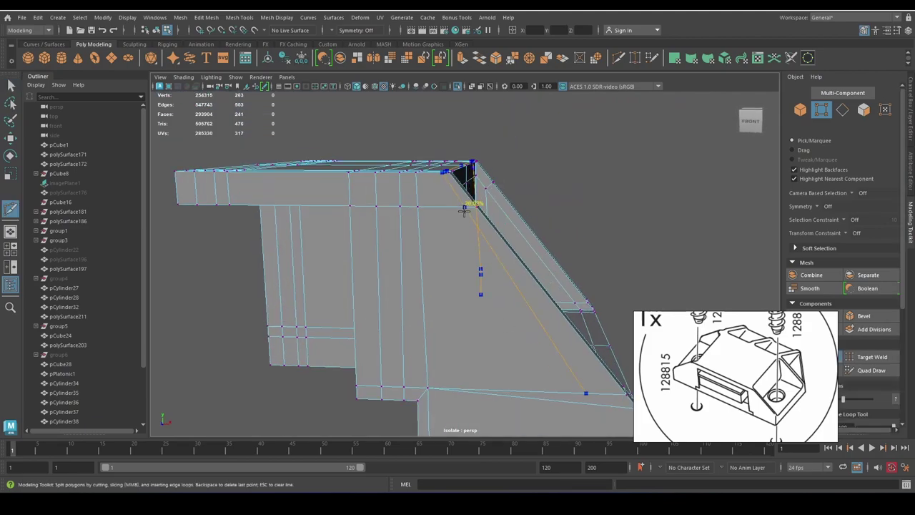
middle_click_drag(465, 194, 399, 273, "alt")
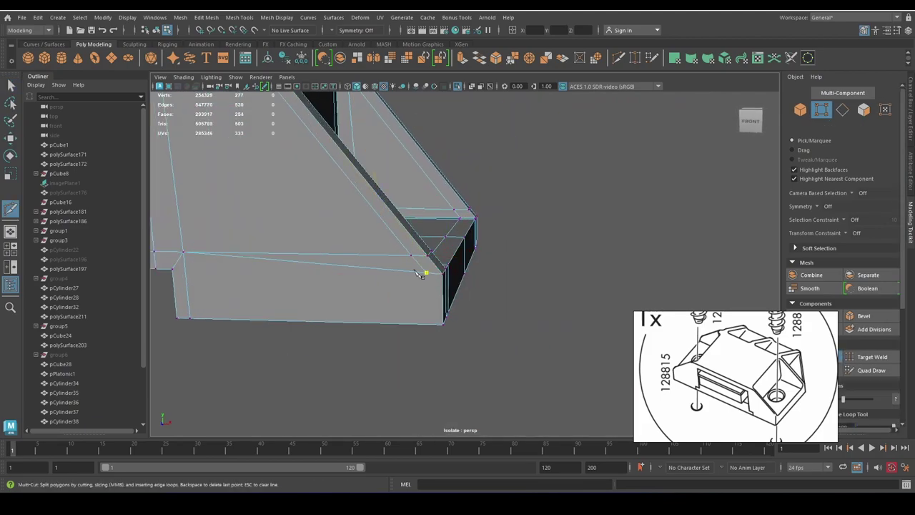
left_click(429, 327)
left_click_drag(429, 327, 544, 299, "alt")
left_click(304, 270)
key("q")
Target Weld a stray vertex onto its neighbour at the base step.
middle_click_drag(423, 279, 525, 295, "alt")
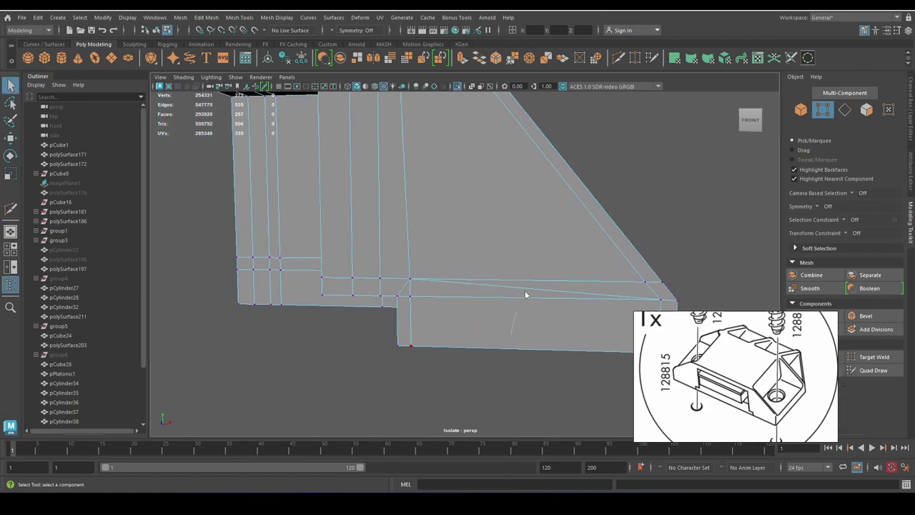
left_click_drag(405, 286, 425, 307, "alt")
middle_click_drag(425, 307, 429, 286, "alt")
right_click_drag(419, 265, 451, 268, "shift")
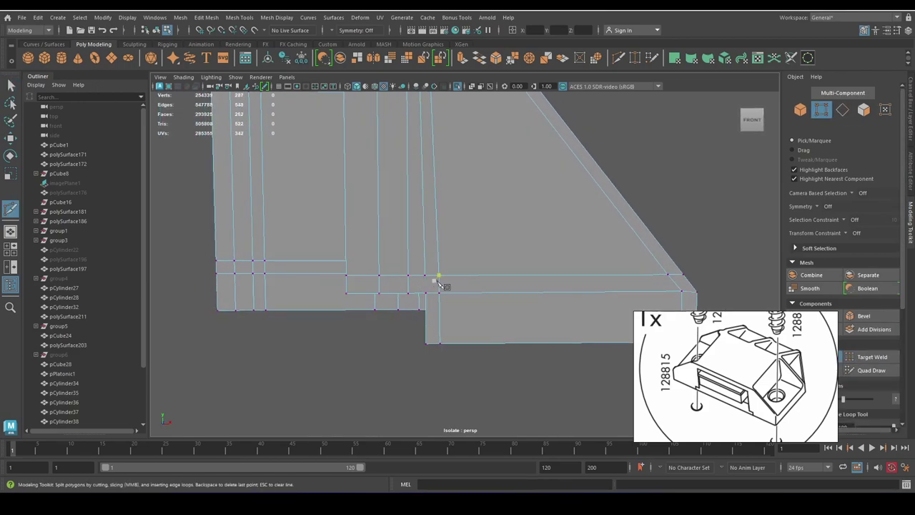
Add a cut near the base step and an edge loop around the clip, then preview smoothing.
left_click(420, 295)
mouse_move(420, 295)
left_mouse_down("alt")
mouse_move(589, 218)
mouse_move(487, 205)
mouse_move(460, 244)
mouse_move(477, 235)
mouse_move(442, 255)
left_mouse_up("alt")
left_click(441, 256, "ctrl")
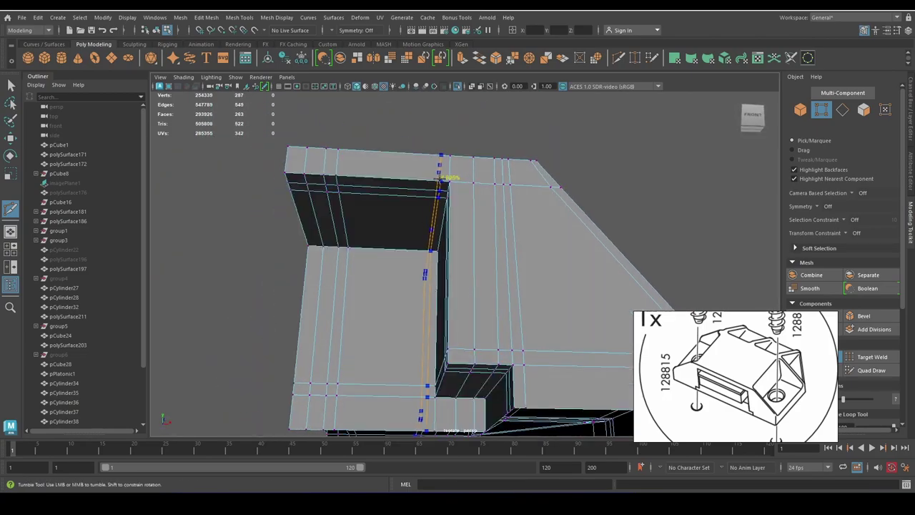
key("q")
mouse_move(450, 178)
left_mouse_down("alt")
mouse_move(447, 286)
mouse_move(468, 211)
mouse_move(479, 270)
mouse_move(517, 260)
mouse_move(449, 286)
mouse_move(541, 227)
mouse_move(526, 320)
mouse_move(503, 258)
mouse_move(576, 261)
mouse_move(467, 273)
left_mouse_up("alt")
double_click(481, 257)
key("w")
key("3")
key("F8")
Select the edge loop running around the sloped rib.
key("1")
left_click(467, 274)
right_click_drag(468, 273, 515, 258, "alt")
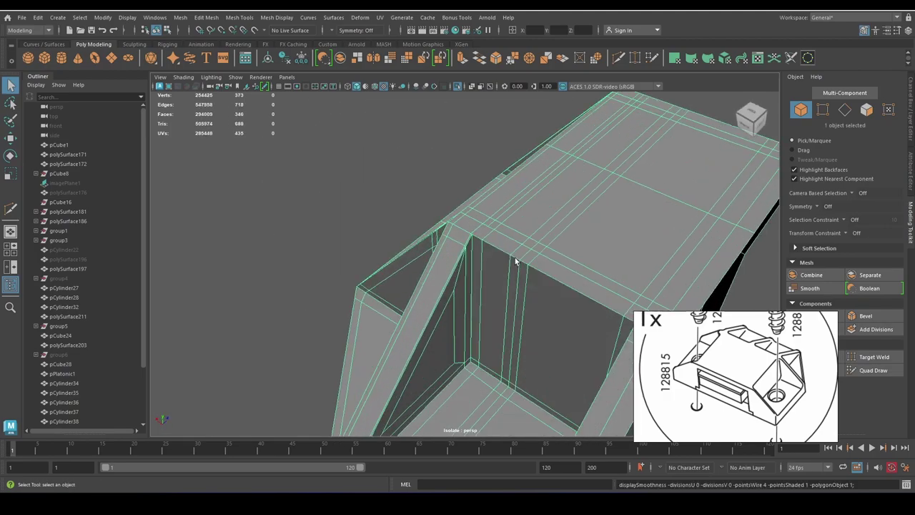
mouse_move(515, 257)
left_mouse_down("alt")
mouse_move(514, 201)
mouse_move(514, 214)
mouse_move(478, 246)
mouse_move(467, 281)
mouse_move(490, 203)
mouse_move(668, 241)
mouse_move(427, 262)
mouse_move(597, 241)
mouse_move(437, 225)
left_mouse_up("alt")
key("F10")
double_click(490, 203)
double_click(574, 241)
Multi-Cut a new edge loop at the bracket's corner.
key("ctrl+shift+x")
scroll(378, 260, "up", 3)
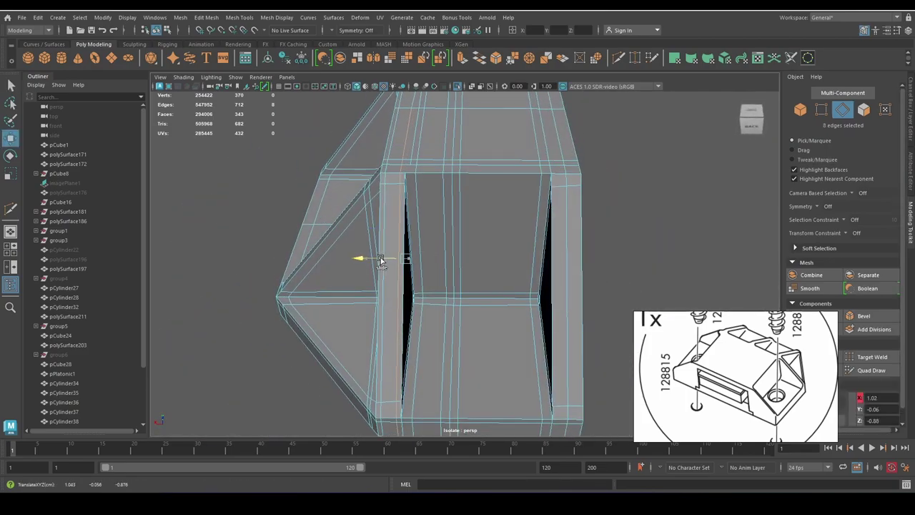
scroll(368, 260, "up", 3)
mouse_move(367, 260)
left_mouse_down("alt")
mouse_move(375, 216)
mouse_move(380, 273)
left_mouse_up("alt")
left_click(367, 238, "ctrl")
Cut from the side edge across the pocket floor, then delete the unneeded edges.
right_click_drag(379, 272, 450, 291, "alt")
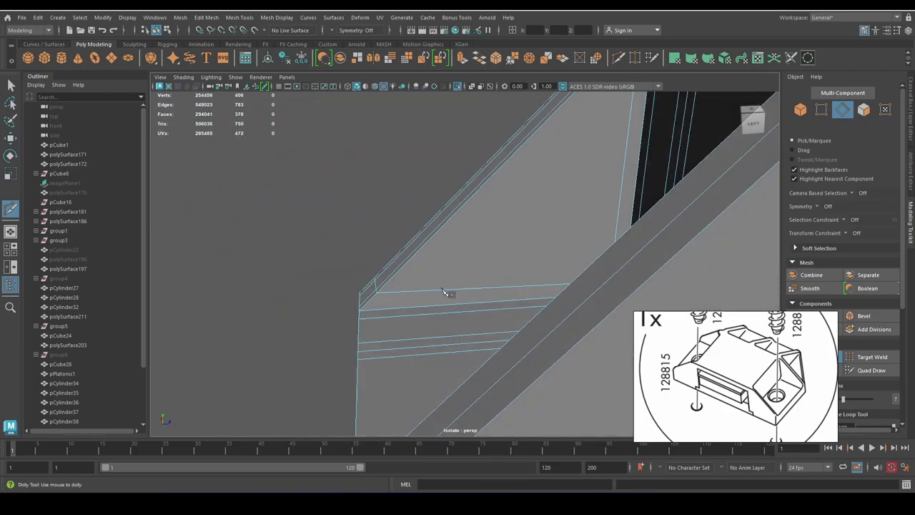
left_click_drag(450, 291, 599, 253, "alt")
right_click_drag(598, 254, 425, 190, "alt")
left_click(458, 173)
left_click_drag(450, 236, 457, 357, "alt")
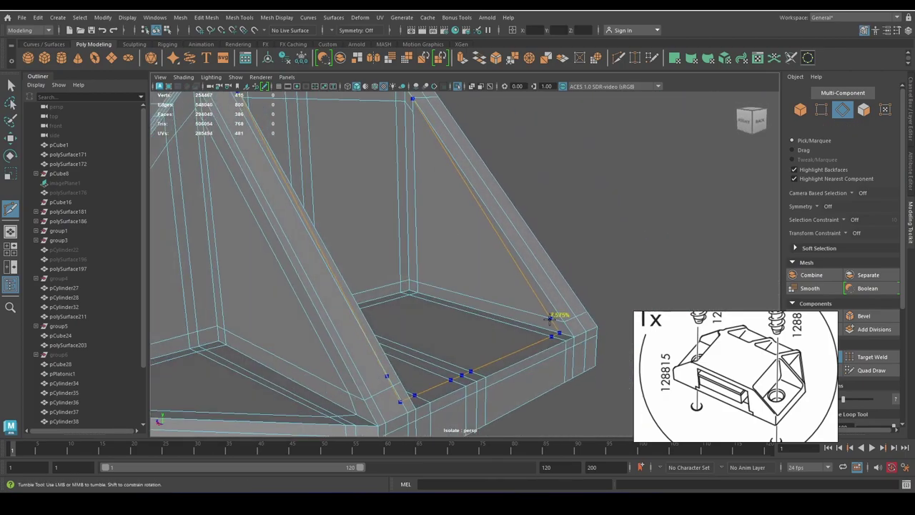
left_click(465, 378)
left_click_drag(461, 259, 457, 236, "alt")
key("Return")
key("q")
key("Delete")
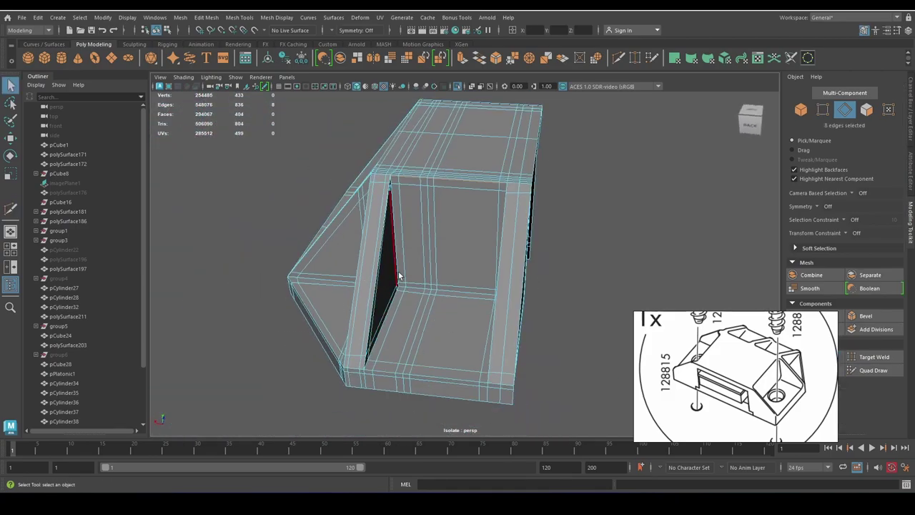
Target Weld the triangular panel's stray corner vertex and cut across the panel.
right_click_drag(401, 298, 429, 272, "alt")
mouse_move(429, 272)
left_mouse_down("alt")
mouse_move(453, 262)
mouse_move(400, 200)
left_mouse_up("alt")
left_click(431, 266)
key("F9")
left_click(384, 164)
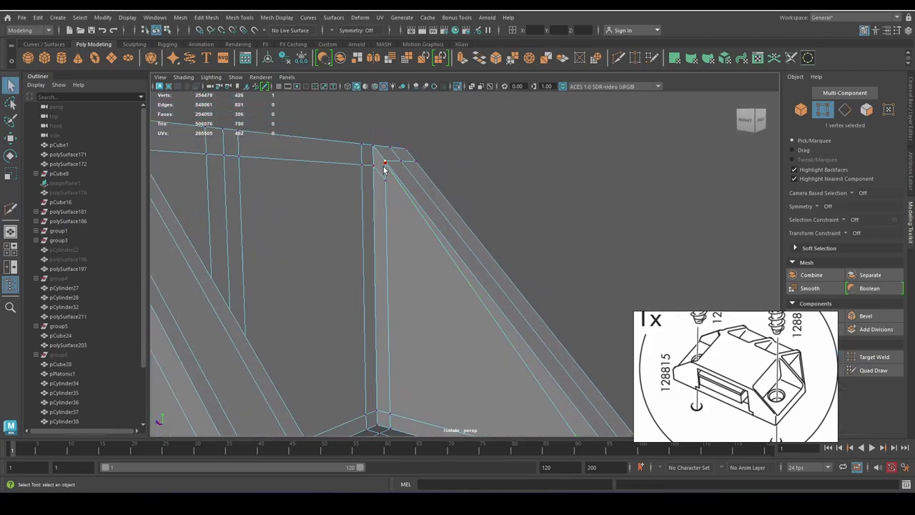
scroll(401, 186, "down", 3)
mouse_move(384, 165)
left_mouse_down()
mouse_move(386, 180)
mouse_move(448, 192)
mouse_move(416, 324)
left_mouse_up()
key("ctrl+shift+x")
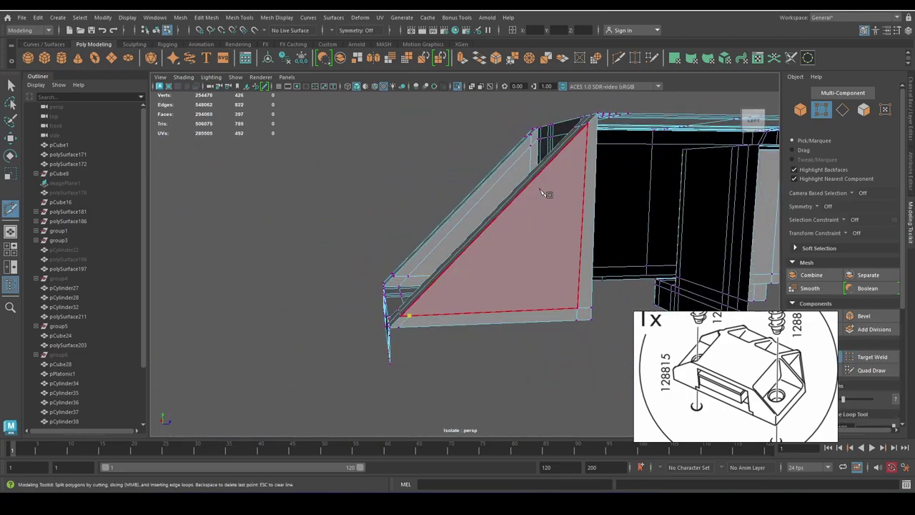
key("q")
Select the rib edge loop plus nearby edges and check the smoothed preview.
mouse_move(604, 134)
left_mouse_down("alt")
mouse_move(435, 238)
mouse_move(442, 349)
left_mouse_up("alt")
double_click(433, 236)
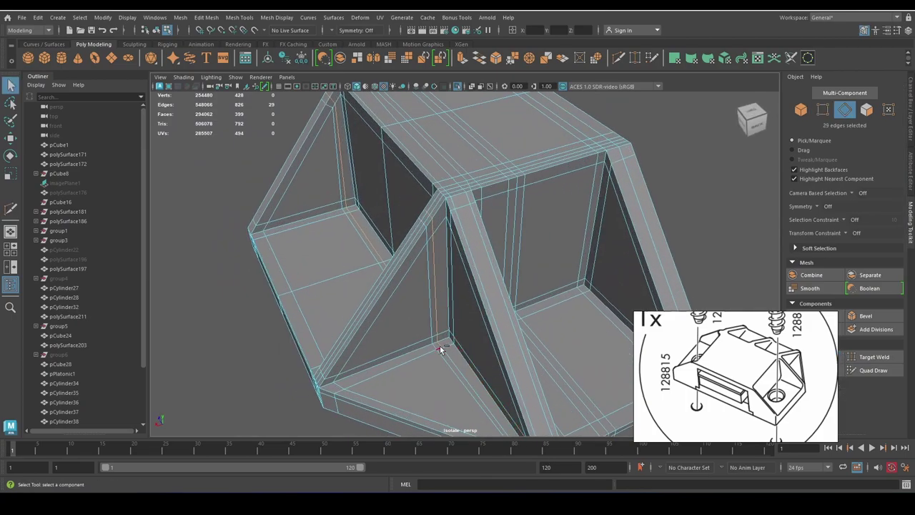
mouse_move(442, 252)
left_mouse_down("alt")
mouse_move(422, 189)
mouse_move(531, 220)
left_mouse_up("alt")
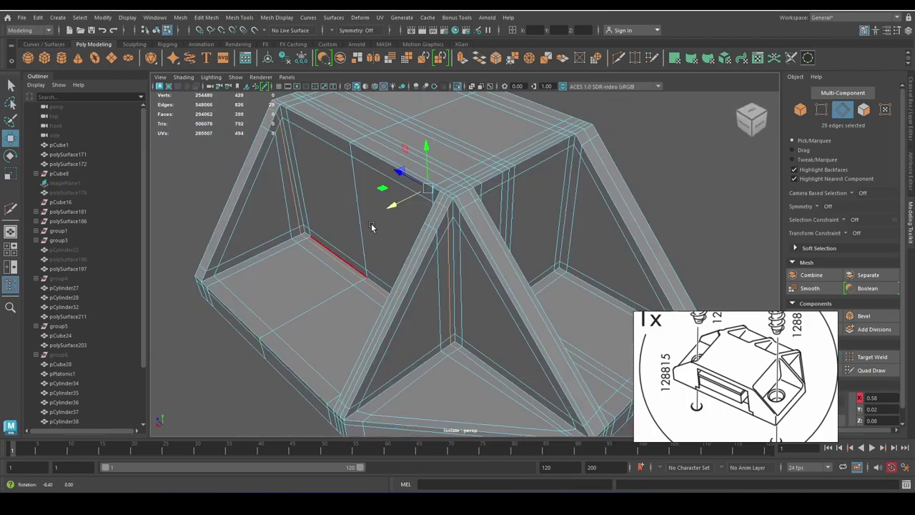
mouse_move(533, 151)
left_mouse_down()
mouse_move(782, 484)
mouse_move(378, 174)
mouse_move(565, 233)
mouse_move(548, 246)
mouse_move(592, 243)
mouse_move(479, 274)
mouse_move(468, 321)
mouse_move(515, 321)
left_mouse_up()
key("F8")
key("3")
key("1")
left_click(479, 274)
Select the face loop along the clip's lower front.
scroll(460, 228, "up", 5)
key("q")
left_click_drag(460, 228, 525, 241, "alt")
key("F11")
left_click(501, 237)
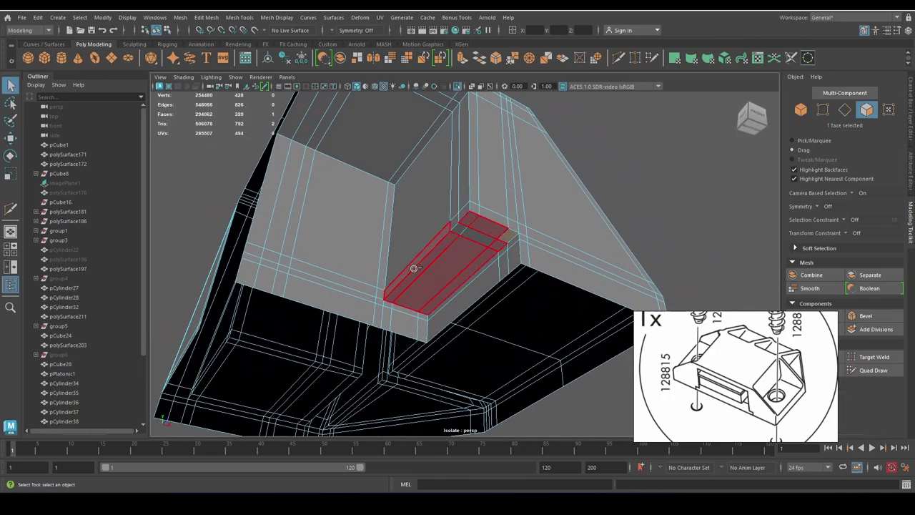
left_click_drag(579, 223, 551, 245, "alt")
double_click(482, 263, "shift")
left_click_drag(482, 264, 526, 263, "alt")
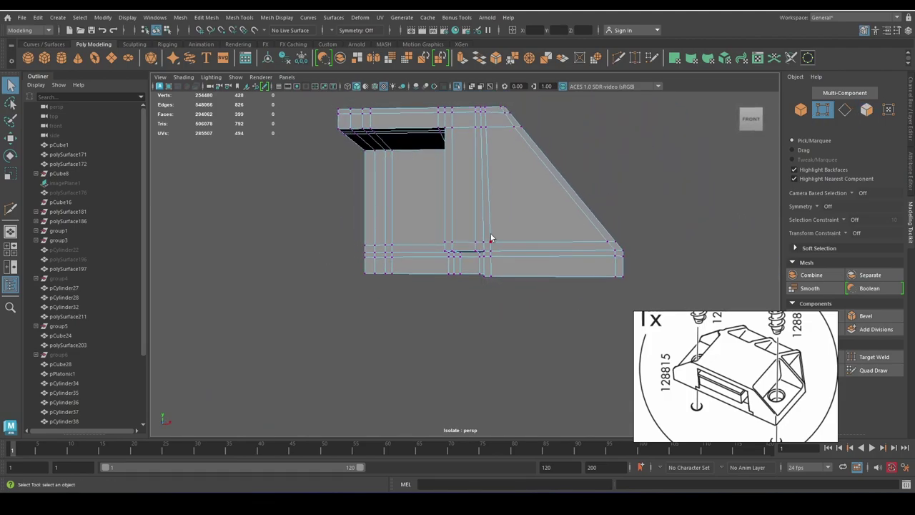
Box-select the vertices along the half clip's lower edge and move them.
key("space")
key("space")
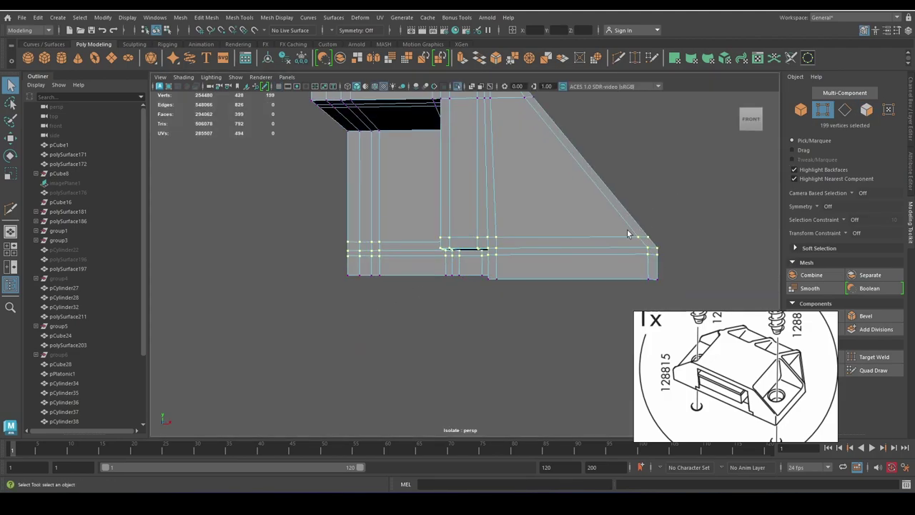
mouse_move(505, 279)
left_mouse_down("alt")
mouse_move(394, 320)
mouse_move(348, 256)
mouse_move(463, 245)
left_mouse_up("alt")
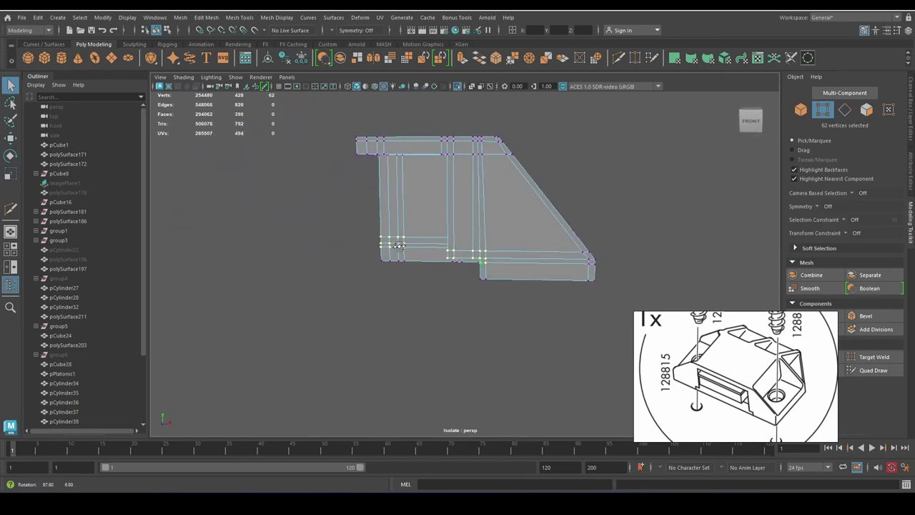
key("w")
mouse_move(433, 213)
left_mouse_down("alt")
mouse_move(487, 260)
mouse_move(429, 354)
mouse_move(490, 264)
mouse_move(555, 249)
mouse_move(513, 268)
mouse_move(450, 225)
mouse_move(531, 272)
mouse_move(501, 286)
mouse_move(503, 221)
mouse_move(512, 278)
mouse_move(493, 308)
mouse_move(636, 237)
left_mouse_up("alt")
key("F8")
Select edge loops along the underside of the half clip.
key("F10")
double_click(512, 278, "shift")
scroll(531, 233, "up", 3)
key("ctrl+z")
mouse_move(535, 275)
left_mouse_down("alt")
mouse_move(419, 233)
mouse_move(496, 260)
mouse_move(565, 255)
left_mouse_up("alt")
double_click(565, 255, "shift")
scroll(517, 141, "down", 5)
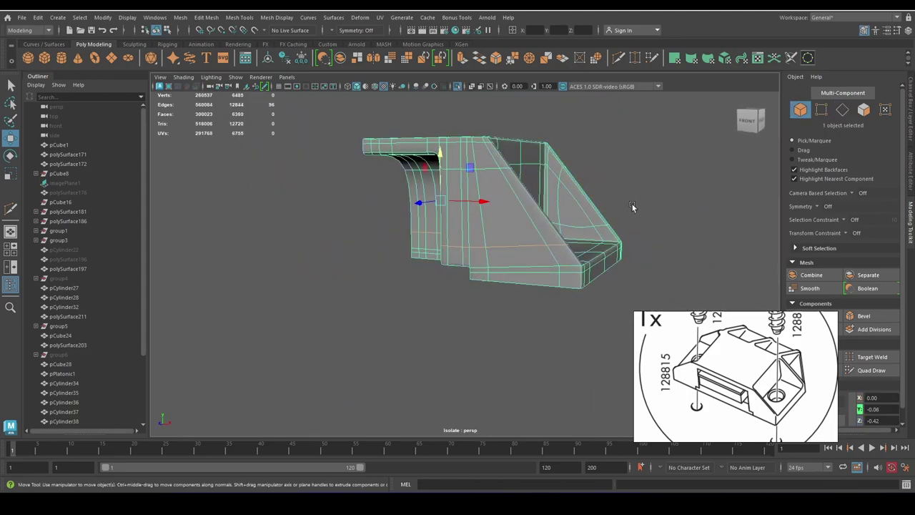
key("F8")
left_click_drag(632, 203, 527, 244, "alt")
Mirror the half clip across X into a full symmetric body.
right_click_drag(491, 193, 488, 338, "shift")
right_click_drag(478, 301, 478, 301, "shift")
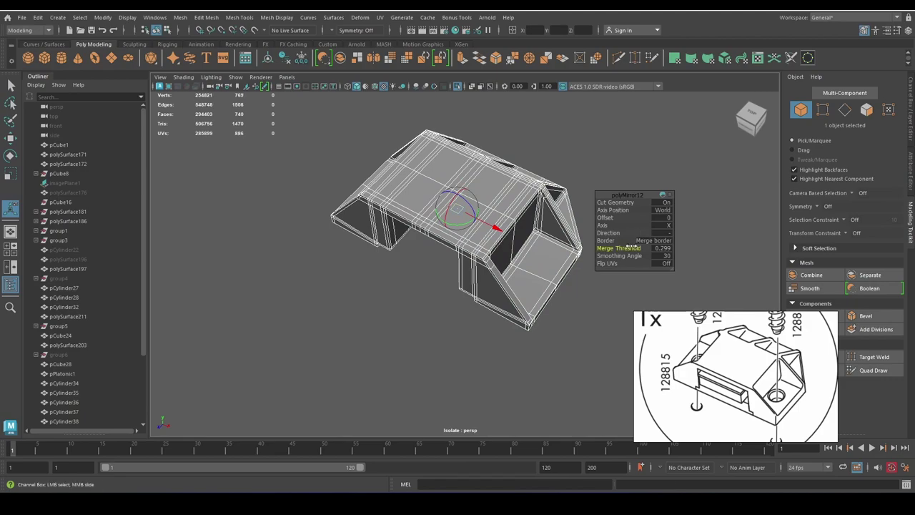
mouse_move(494, 239)
left_mouse_down("alt")
mouse_move(614, 165)
mouse_move(588, 211)
left_mouse_up("alt")
left_click(511, 236)
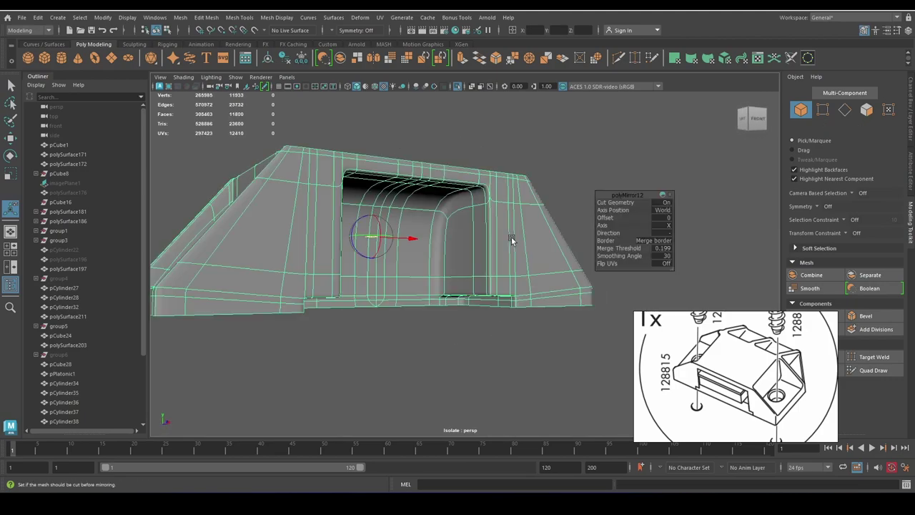
scroll(511, 236, "up", 3)
Cut a new edge loop inside the central pocket opening.
right_click_drag(511, 225, 529, 243, "shift")
left_click(537, 197)
key("q")
scroll(528, 243, "down", 5)
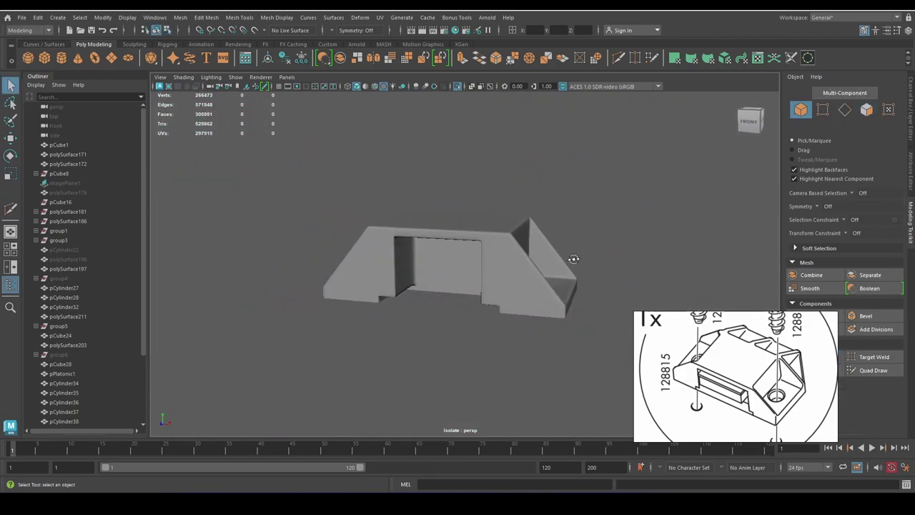
left_click_drag(573, 256, 552, 261, "alt")
Change the clip's shading display and orbit around the mirrored body.
left_click(501, 220)
right_click_drag(502, 219, 517, 487)
left_click(565, 414)
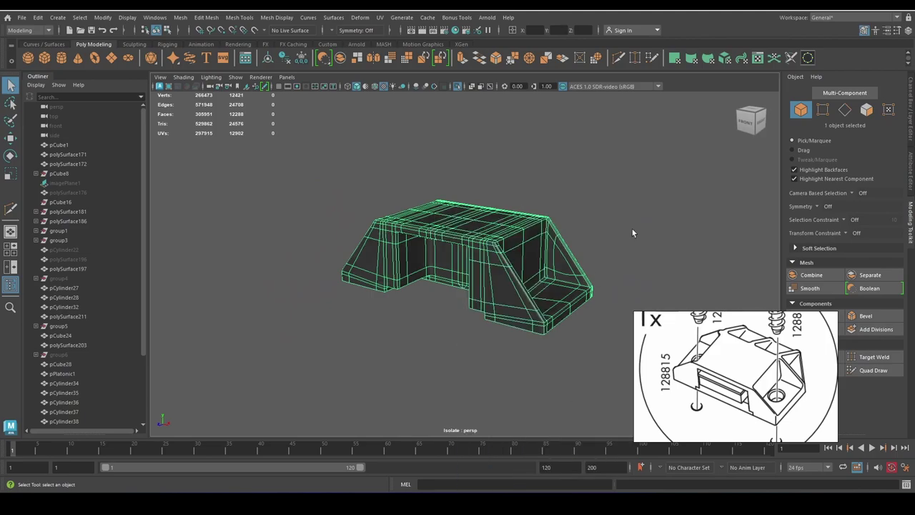
left_click(632, 229)
left_click_drag(632, 229, 503, 315, "alt")
scroll(501, 329, "up", 3)
Select an edge loop and the floor faces of the pocket box, then scale them.
right_click_drag(470, 338, 482, 292)
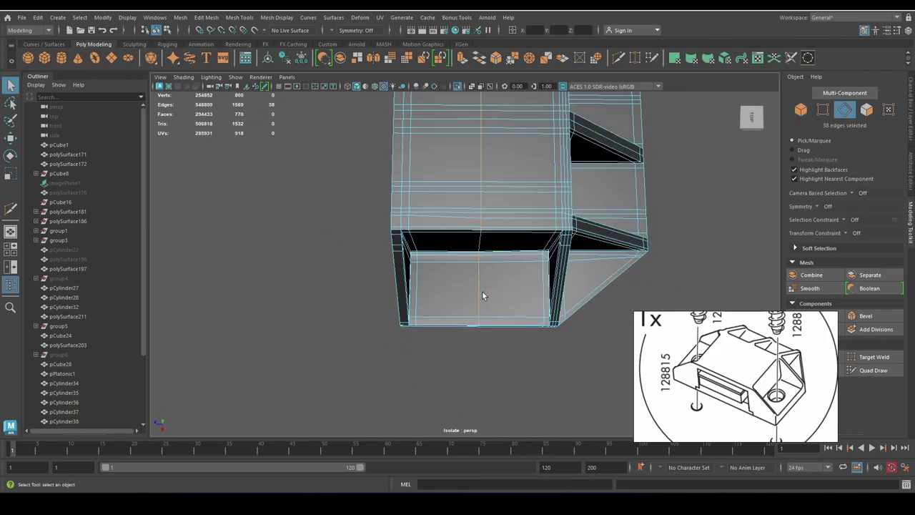
double_click(483, 292)
scroll(507, 275, "down", 3)
mouse_move(507, 275)
left_mouse_down("alt")
mouse_move(491, 303)
mouse_move(501, 272)
left_mouse_up("alt")
key("F11")
left_click(545, 301)
left_click_drag(545, 302, 506, 272, "alt")
key("r")
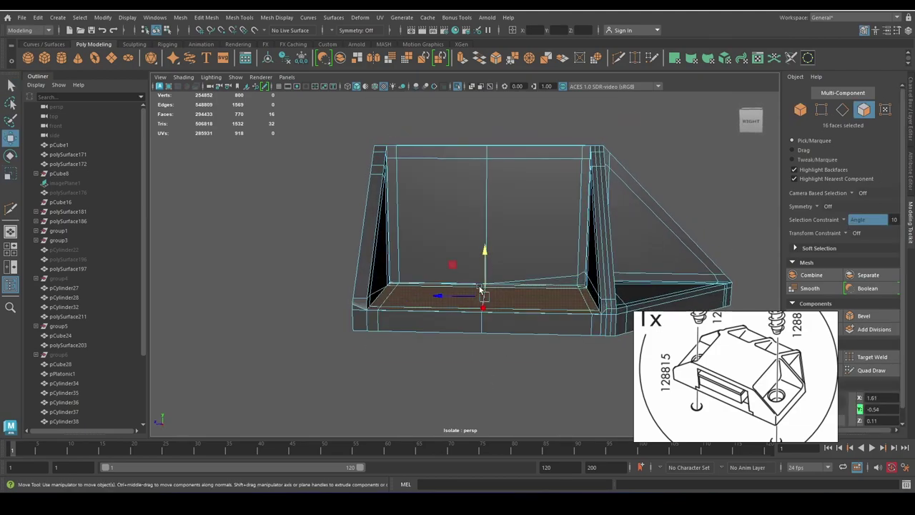
key("q")
scroll(577, 269, "up", 3)
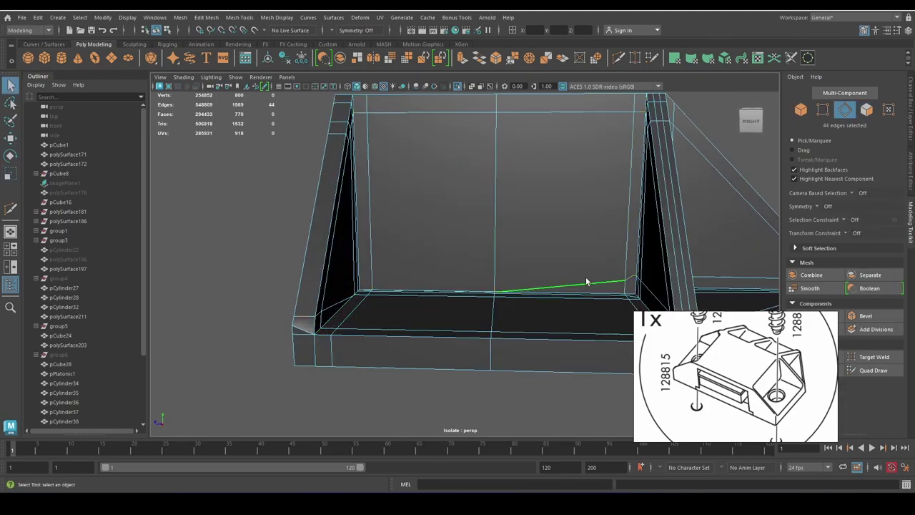
scroll(586, 282, "down", 3)
Box-select the pocket box's back-wall edges, then scale and move them.
left_click_drag(586, 282, 500, 271, "alt")
left_click_drag(259, 159, 378, 374)
scroll(549, 252, "up", 3)
key("r")
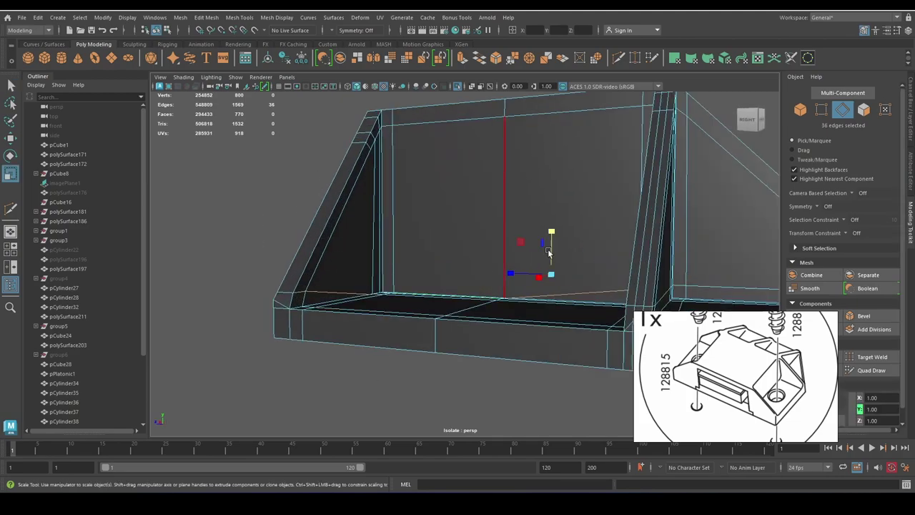
key("w")
mouse_move(552, 322)
left_mouse_down("alt")
mouse_move(495, 243)
mouse_move(388, 327)
left_mouse_up("alt")
scroll(477, 296, "up", 3)
Pick the box's lower corner vertex and inspect the corner.
left_click(548, 259)
scroll(477, 222, "up", 3)
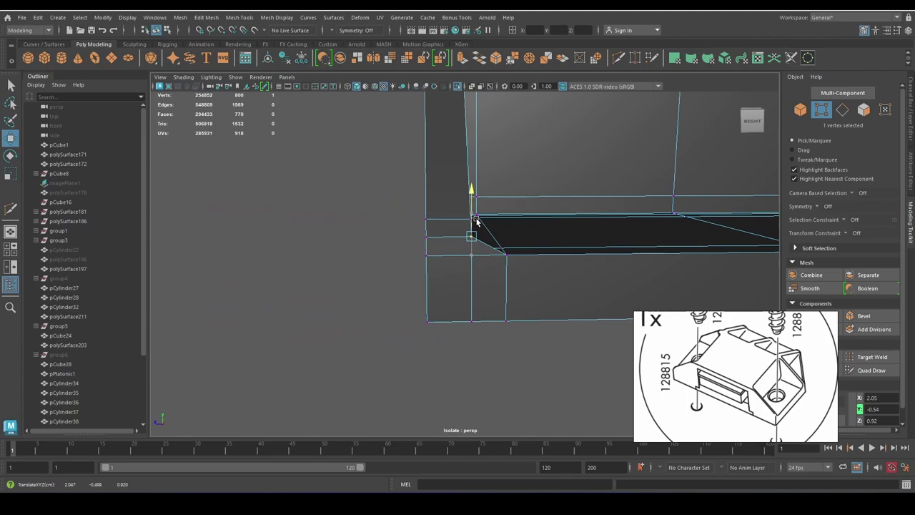
mouse_move(477, 222)
left_mouse_down("alt")
mouse_move(514, 258)
mouse_move(573, 272)
mouse_move(468, 314)
left_mouse_up("alt")
scroll(572, 271, "down", 3)
key("q")
scroll(592, 273, "up", 3)
scroll(468, 313, "down", 3)
key("F8")
mouse_move(538, 258)
left_mouse_down("alt")
mouse_move(514, 247)
mouse_move(462, 250)
left_mouse_up("alt")
scroll(461, 250, "up", 2)
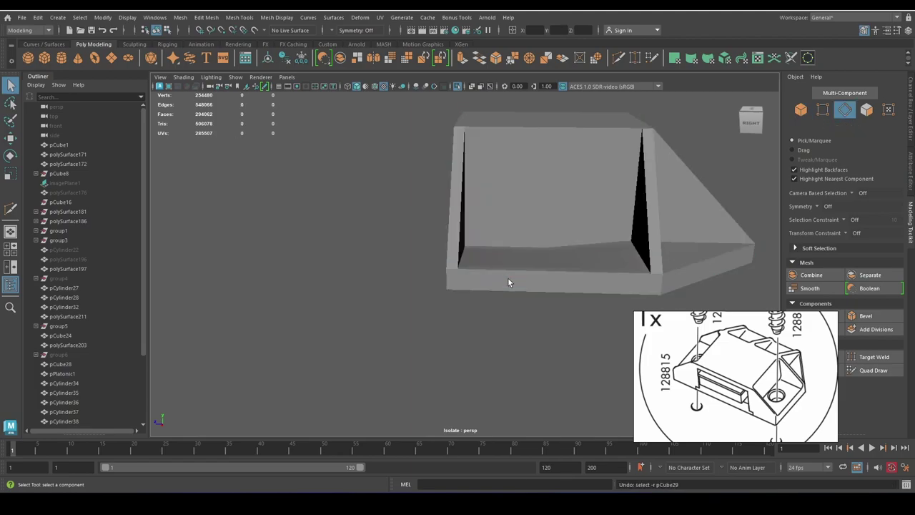
scroll(501, 272, "down", 2)
Box-select the inner corner vertices of the box and move them.
mouse_move(460, 266)
left_mouse_down("alt")
mouse_move(500, 271)
mouse_move(489, 278)
left_mouse_up("alt")
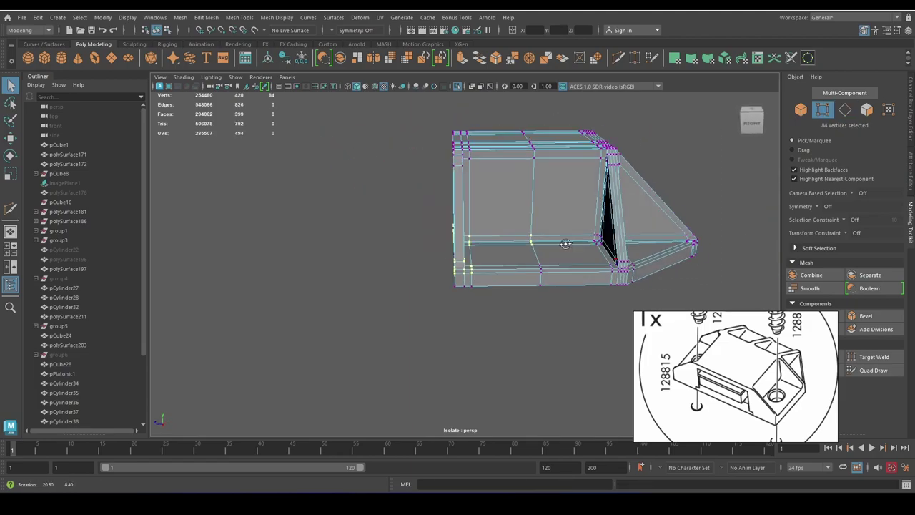
scroll(488, 278, "up", 2)
scroll(468, 219, "up", 2)
scroll(467, 218, "down", 3)
mouse_move(501, 215)
left_mouse_down()
mouse_move(609, 333)
mouse_move(548, 246)
mouse_move(468, 297)
left_mouse_up()
scroll(548, 245, "up", 3)
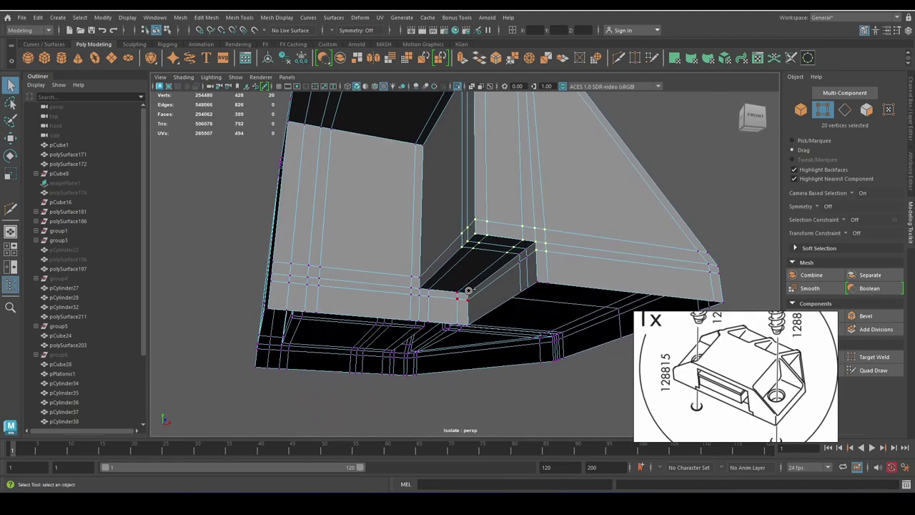
left_click_drag(315, 264, 430, 265, "alt")
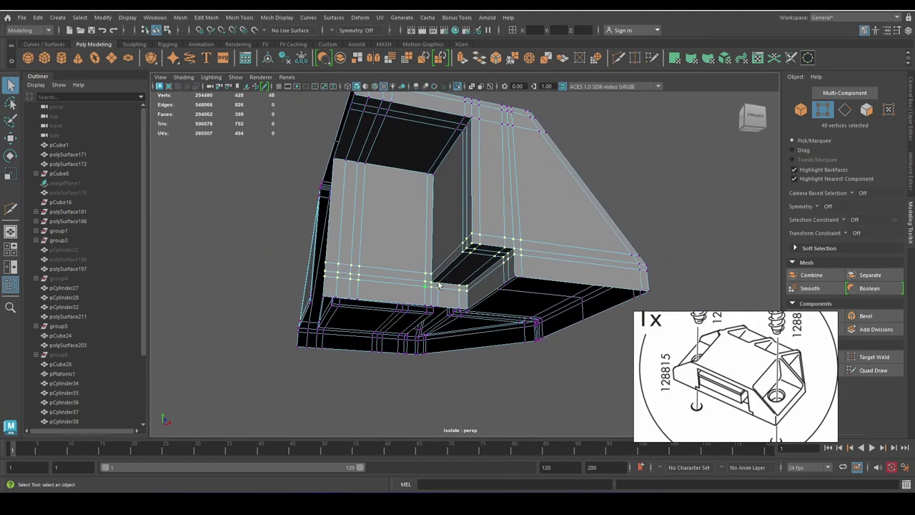
scroll(430, 265, "down", 2)
key("ctrl+z")
key("w")
scroll(438, 263, "up", 2)
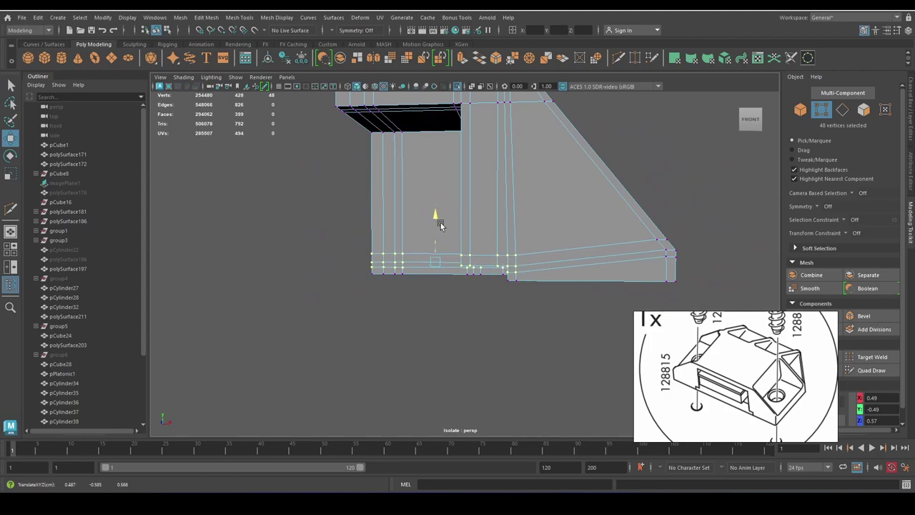
Mirror the half into a full clip body.
key("F8")
scroll(439, 225, "down", 3)
mouse_move(439, 225)
left_mouse_down("alt")
mouse_move(501, 236)
mouse_move(457, 197)
left_mouse_up("alt")
right_click_drag(457, 196, 439, 314, "shift")
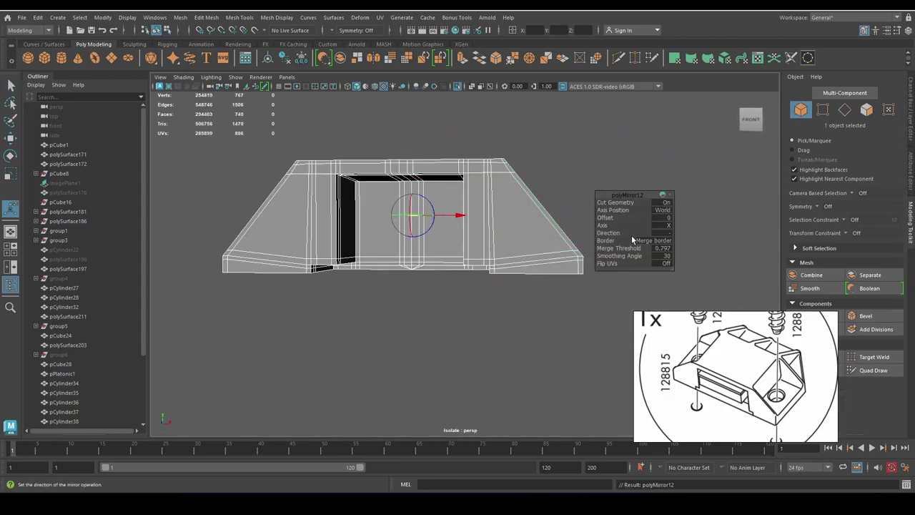
left_click_drag(632, 240, 505, 275, "alt")
right_click_drag(505, 275, 505, 315, "shift")
Insert an edge loop across the pocket's inner wall.
left_click_drag(504, 275, 458, 236, "alt")
scroll(486, 205, "up", 3)
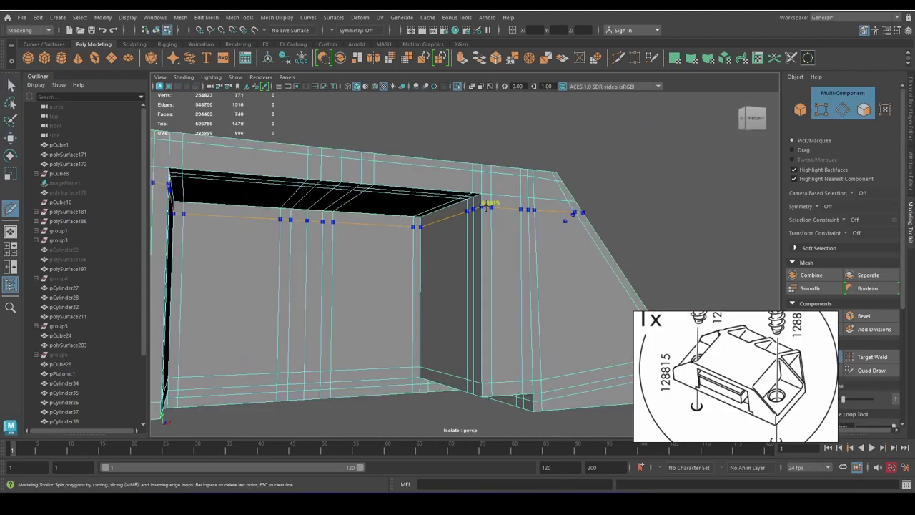
left_click(487, 205, "ctrl")
scroll(513, 266, "down", 3)
key("q")
Assign the dark blinn1 material to the clip body and preview it smoothed.
left_click_drag(513, 265, 500, 236, "alt")
left_click(501, 236)
right_click_drag(501, 236, 562, 419)
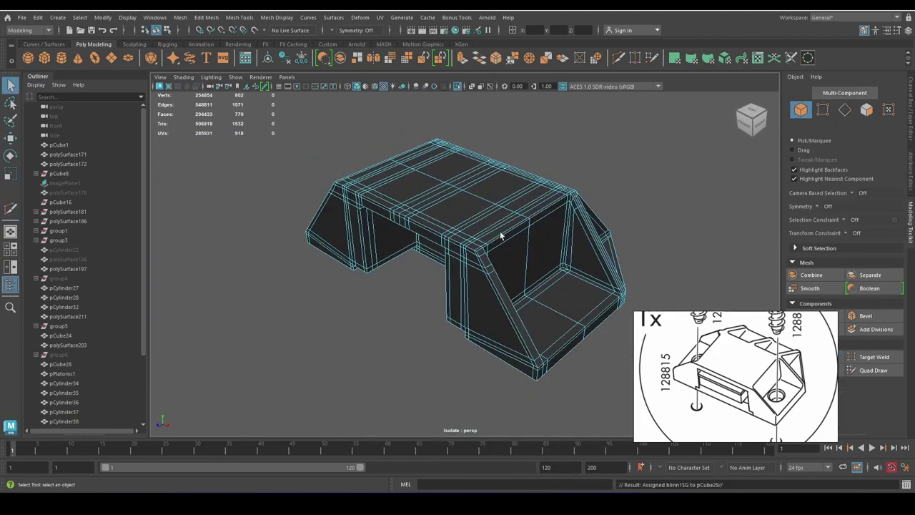
scroll(500, 236, "down", 2)
mouse_move(629, 187)
left_mouse_down("alt")
mouse_move(528, 262)
mouse_move(558, 288)
mouse_move(530, 282)
left_mouse_up("alt")
Select the slat inside the clip's opening.
scroll(417, 289, "up", 2)
left_click(417, 289)
key("w")
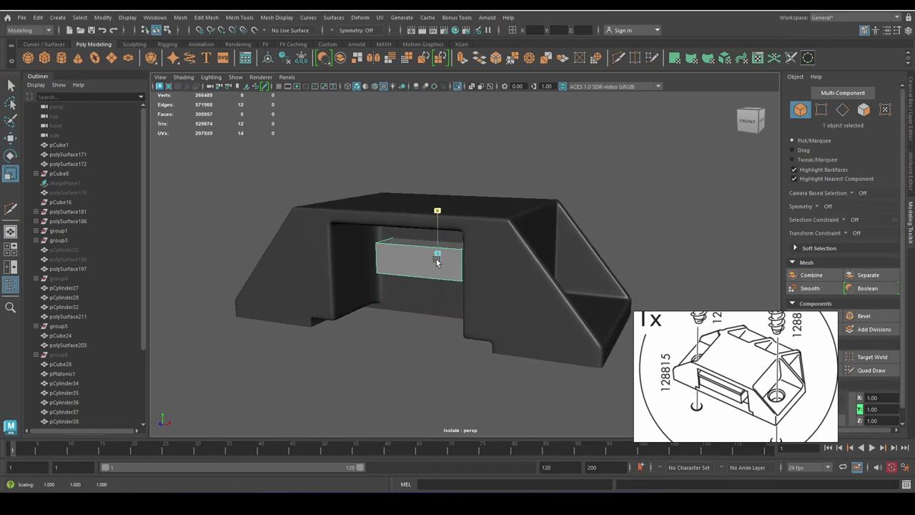
mouse_move(437, 261)
left_mouse_down("alt")
mouse_move(382, 298)
mouse_move(421, 243)
left_mouse_up("alt")
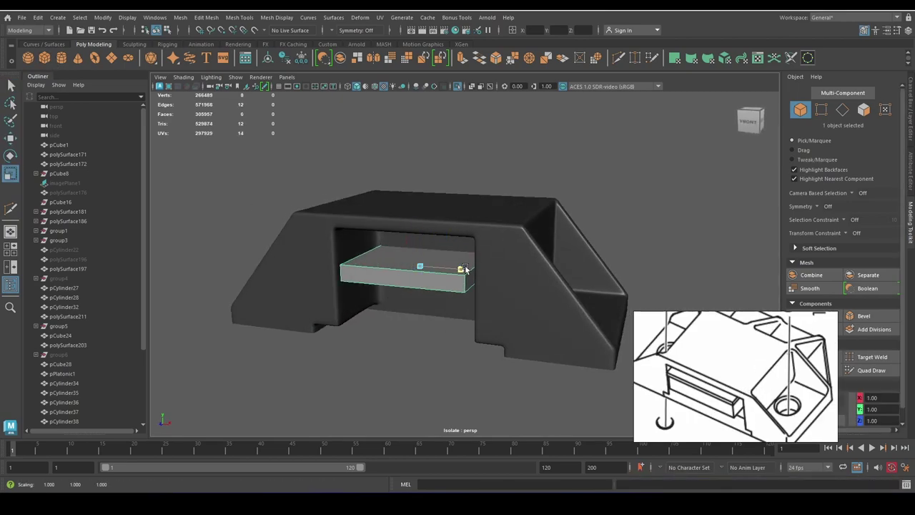
scroll(466, 271, "up", 2)
key("F11")
key("q")
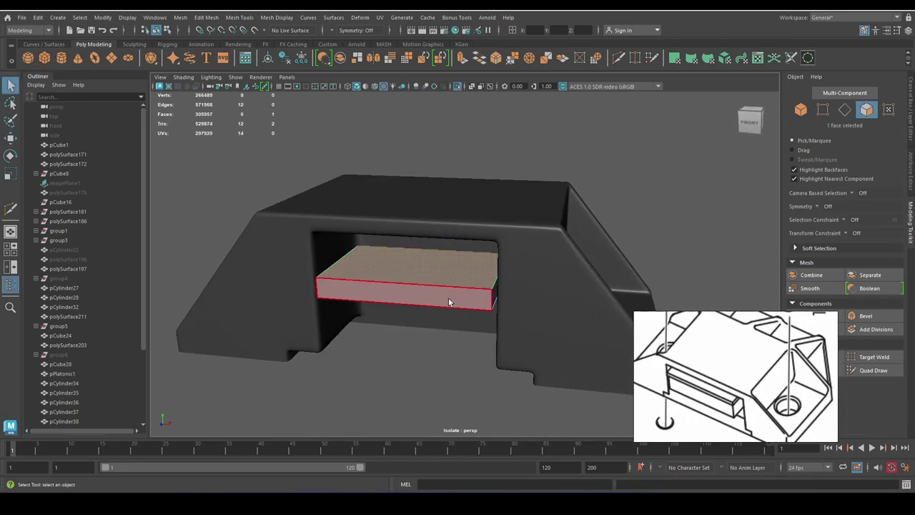
Isolate the slat and bevel its edges with Fraction 0.39 and 2 segments.
key("ctrl+1")
key("ctrl+1")
key("F10")
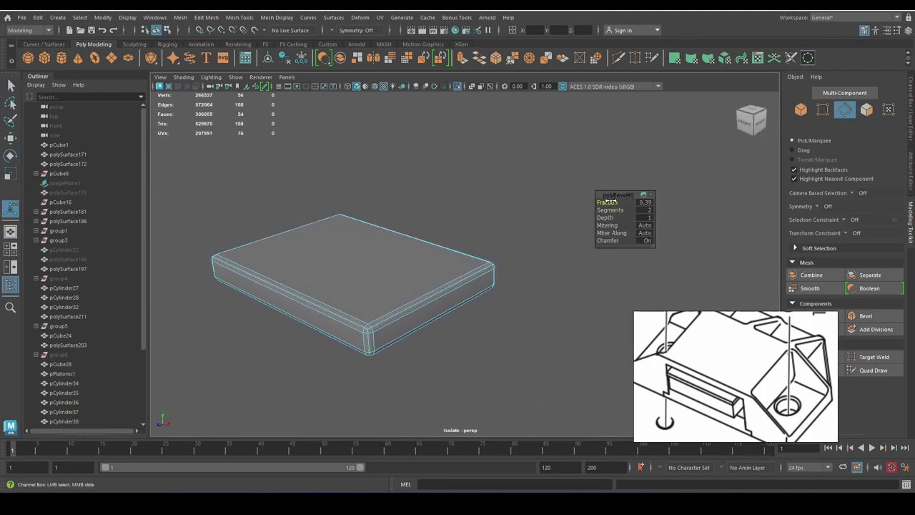
key("ctrl+1")
key("F8")
key("q")
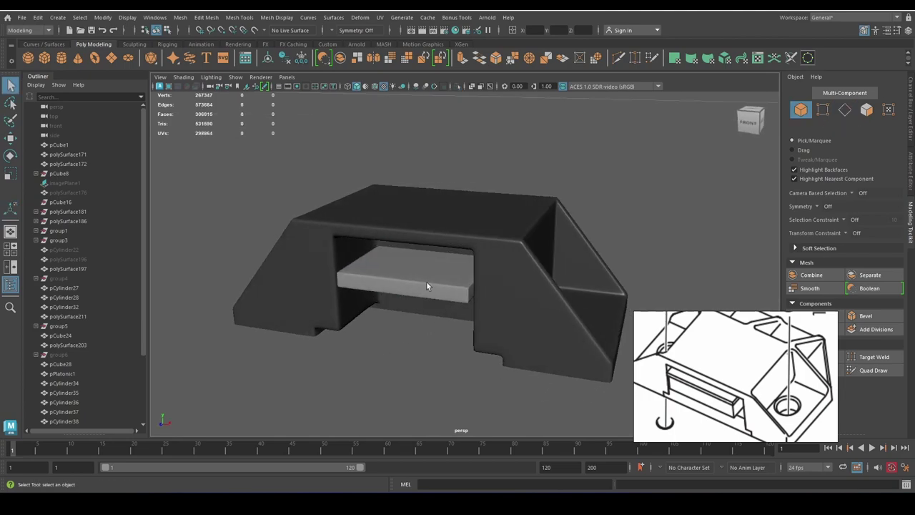
Give the slat the dark blinn3 material.
left_click(488, 445)
key("r")
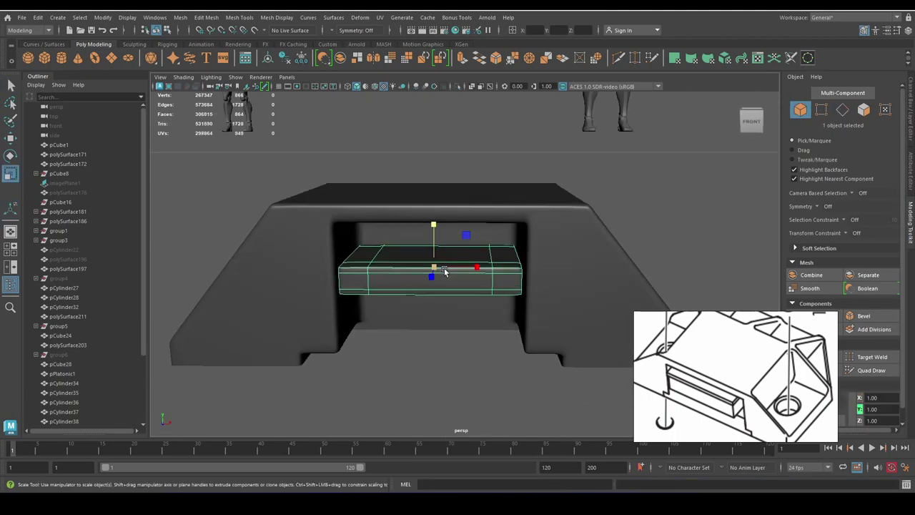
left_click_drag(443, 198, 400, 236, "alt")
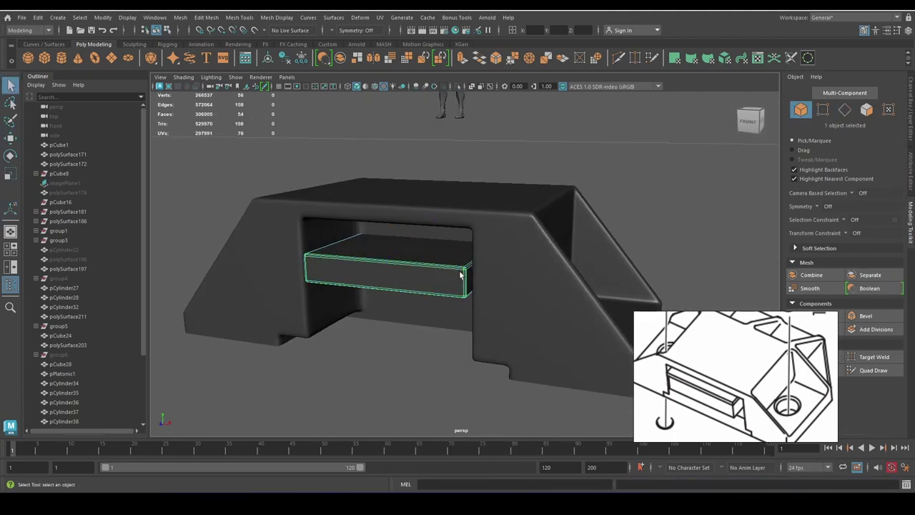
scroll(400, 236, "up", 3)
right_click_drag(443, 258, 499, 275, "shift")
Add edge loops splitting the slat into four sections.
left_click(360, 259, "ctrl")
key("F8")
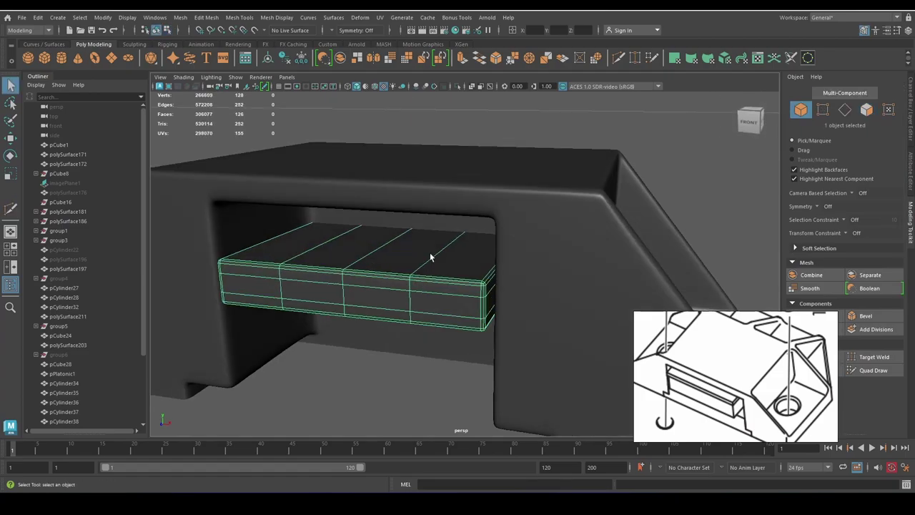
scroll(361, 260, "down", 3)
mouse_move(428, 286)
left_mouse_down("alt")
mouse_move(409, 222)
mouse_move(472, 269)
left_mouse_up("alt")
Select the clip body and view the pocket from the front.
key("w")
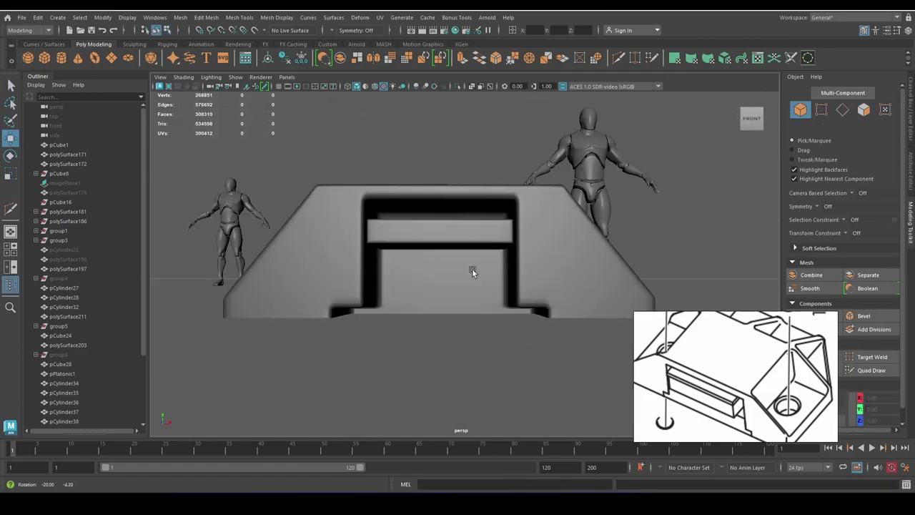
left_click(484, 272)
scroll(412, 217, "up", 3)
left_click_drag(412, 217, 550, 299, "alt")
key("q")
scroll(550, 299, "down", 5)
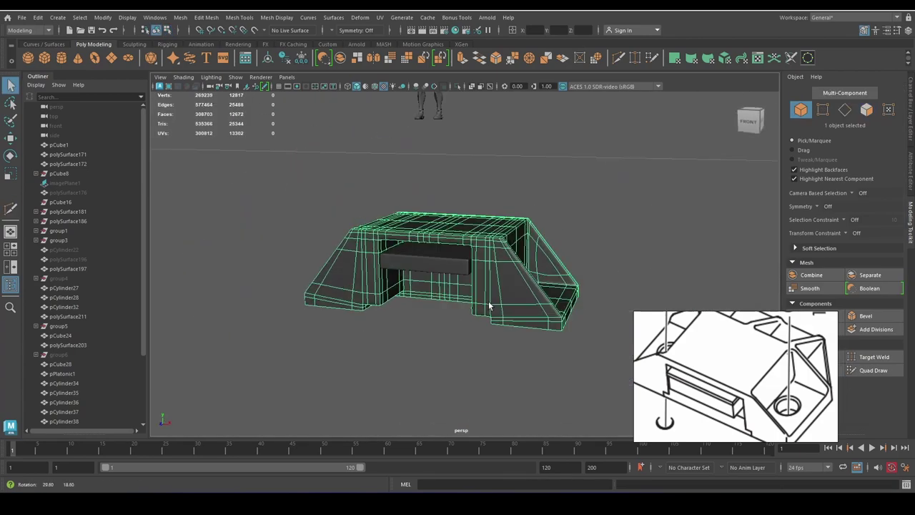
left_click(444, 312)
mouse_move(443, 312)
left_mouse_down("alt")
mouse_move(498, 307)
mouse_move(593, 323)
left_mouse_up("alt")
left_click(498, 308)
scroll(499, 308, "up", 3)
scroll(499, 307, "up", 3)
Select the opening's floor faces and extract them as a separate piece.
key("F11")
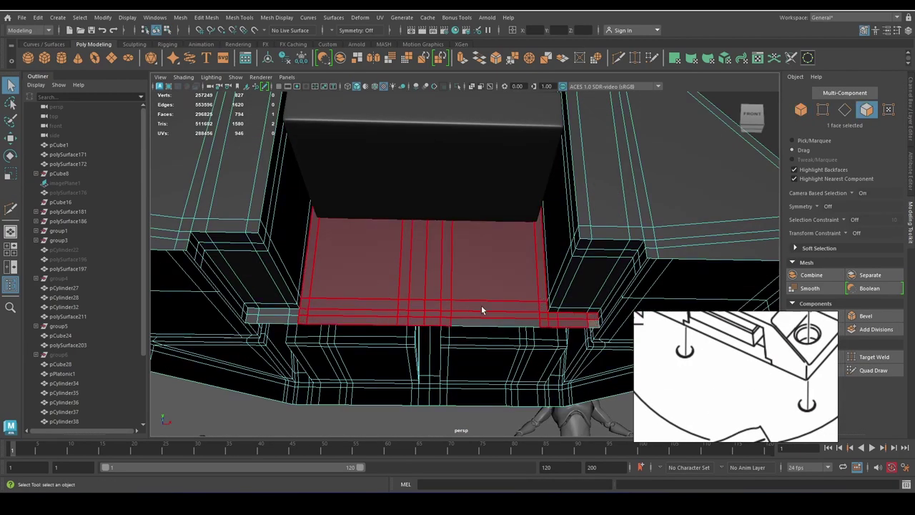
double_click(251, 320)
scroll(427, 262, "down", 5)
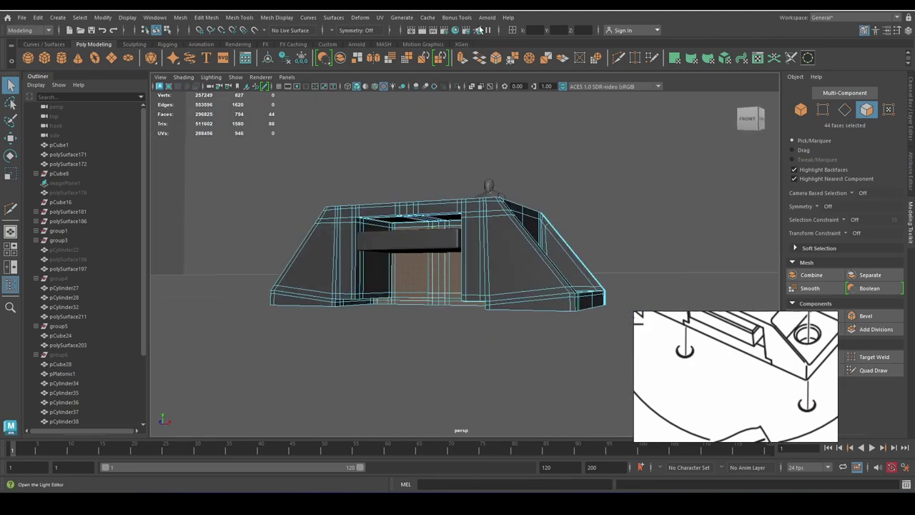
key("5")
left_click_drag(433, 279, 419, 288, "alt")
key("w")
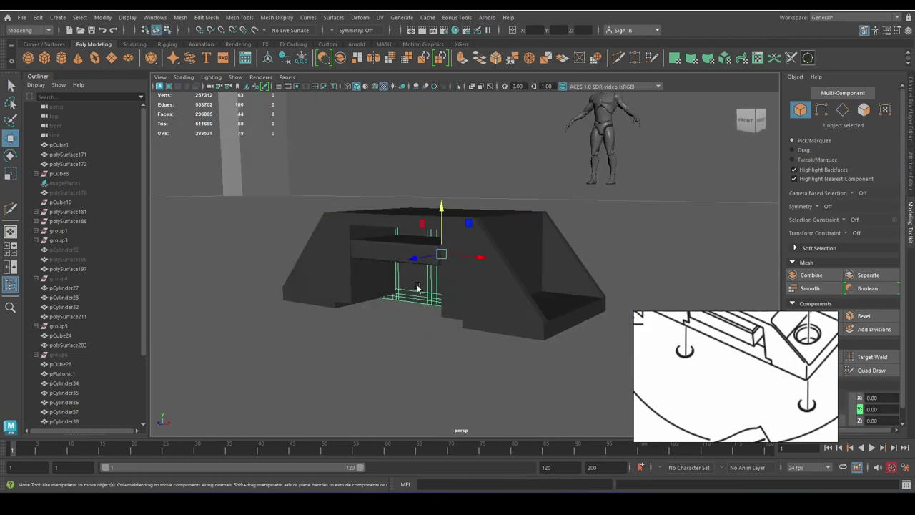
key("q")
left_click_drag(639, 337, 421, 274, "alt")
left_click_drag(413, 205, 373, 329, "alt")
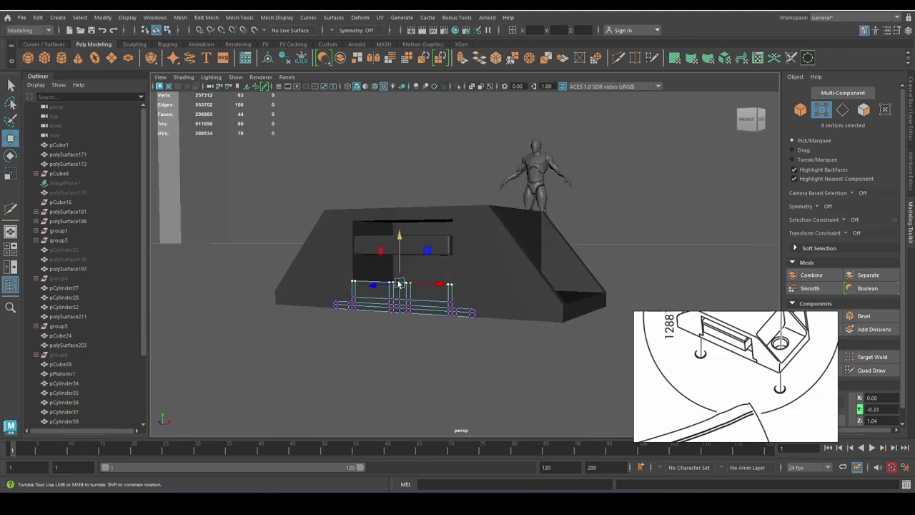
Extrude the floor piece up into a block beneath the slat.
key("F11")
key("ctrl+e")
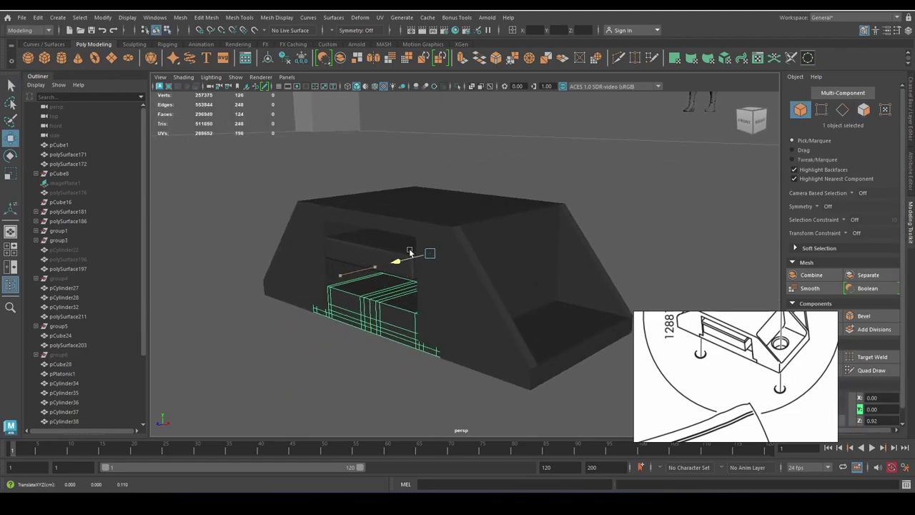
mouse_move(410, 251)
left_mouse_down("alt")
mouse_move(420, 214)
mouse_move(444, 207)
mouse_move(379, 268)
mouse_move(415, 335)
left_mouse_up("alt")
key("ctrl+F9")
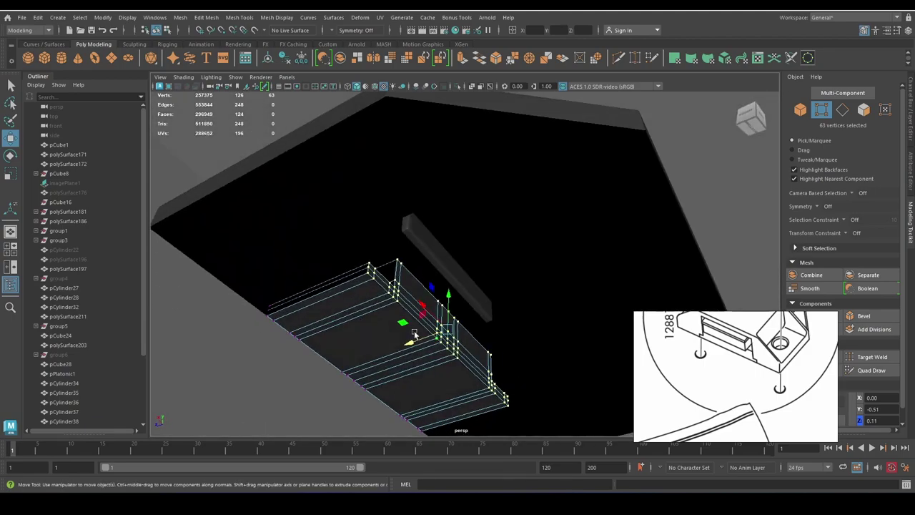
scroll(481, 356, "up", 3)
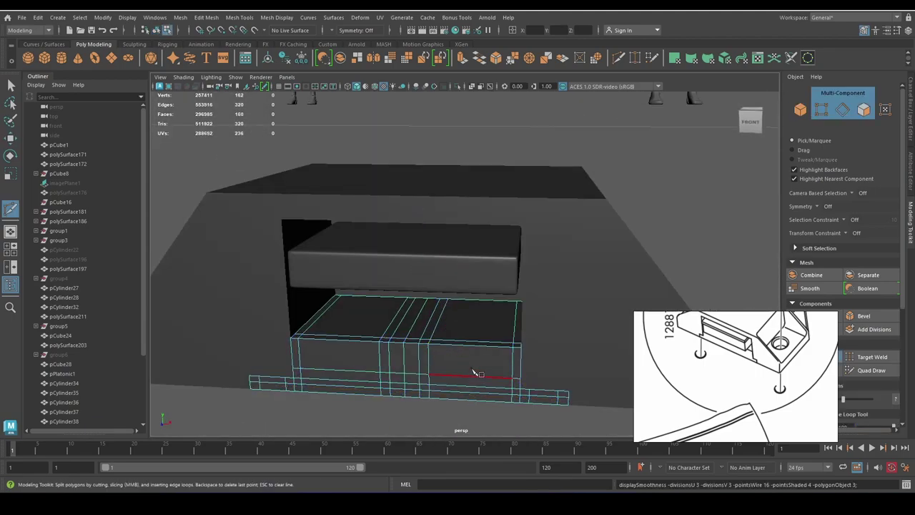
Isolate the stepped block and cut a supporting edge loop along it.
mouse_move(478, 373)
left_mouse_down("alt")
mouse_move(409, 362)
mouse_move(420, 305)
left_mouse_up("alt")
key("ctrl+1")
left_click(356, 306, "ctrl")
mouse_move(355, 305)
left_mouse_down("alt")
mouse_move(400, 313)
mouse_move(437, 354)
mouse_move(457, 348)
left_mouse_up("alt")
key("q")
key("F8")
key("3")
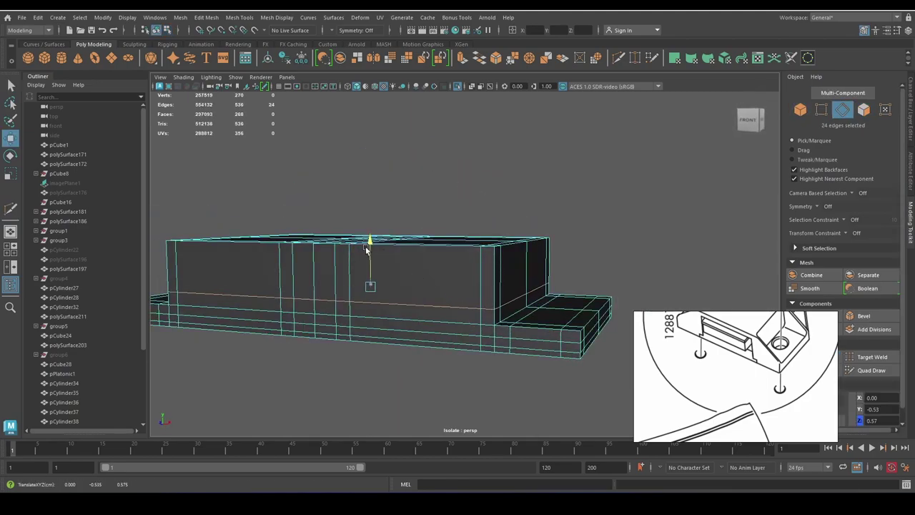
Target Weld the stray vertices at the block's step together.
middle_click_drag(599, 289, 508, 298, "alt")
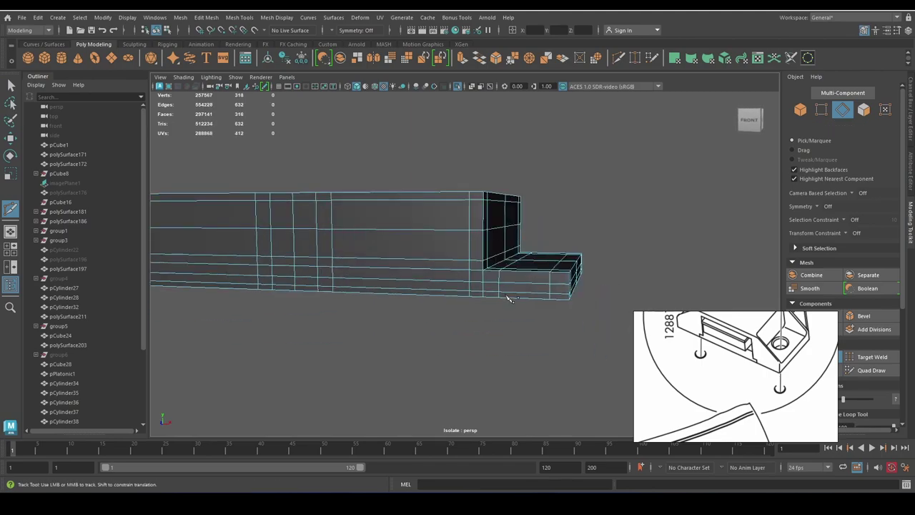
mouse_move(533, 280)
left_mouse_down("alt")
mouse_move(515, 290)
mouse_move(466, 286)
mouse_move(482, 280)
left_mouse_up("alt")
key("F9")
key("q")
mouse_move(321, 255)
left_mouse_down()
mouse_move(474, 268)
mouse_move(399, 306)
mouse_move(515, 265)
left_mouse_up()
key("q")
key("1")
Shift a vertical edge loop on the block to a new position.
key("F10")
double_click(520, 264)
key("w")
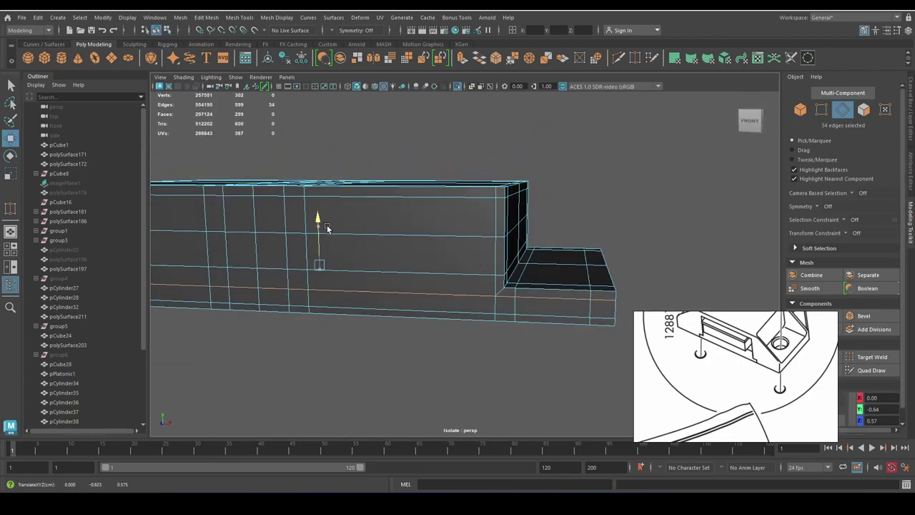
key("F8")
left_click_drag(575, 314, 483, 308, "alt")
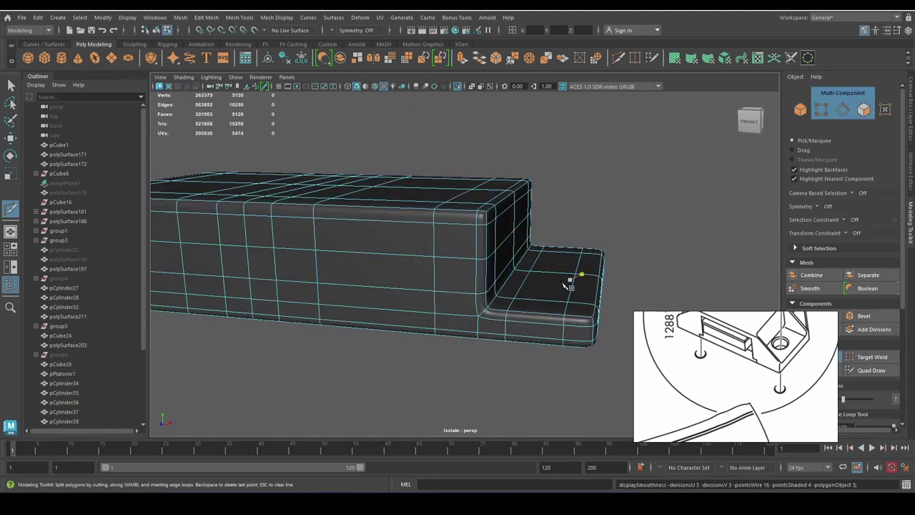
mouse_move(569, 286)
left_mouse_down("alt")
mouse_move(458, 300)
mouse_move(371, 344)
left_mouse_up("alt")
Cut a loop across another face and select one half of the block's faces.
left_click(377, 338)
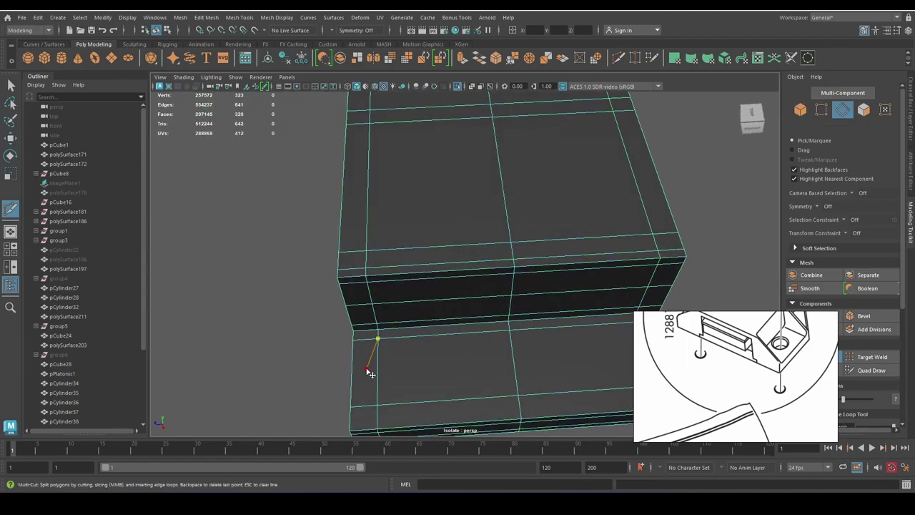
scroll(335, 153, "down", 5)
left_click_drag(429, 215, 532, 287, "alt")
key("q")
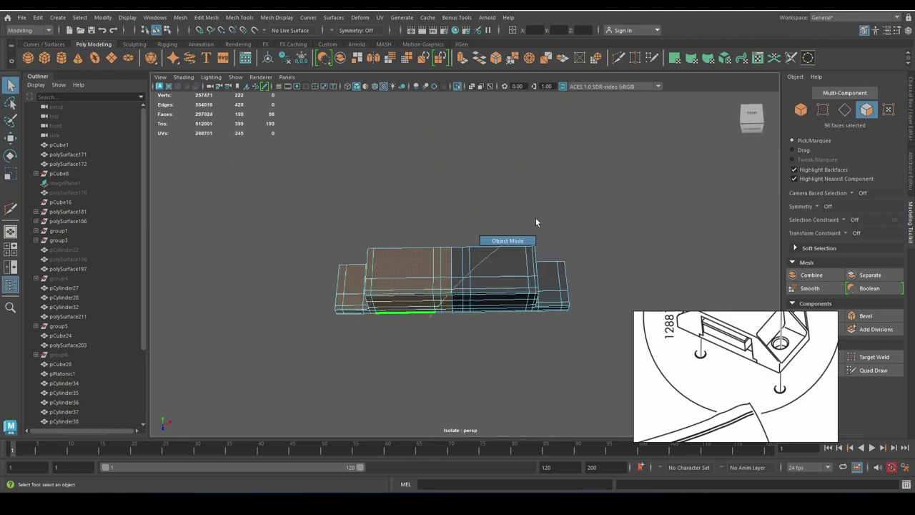
right_click_drag(455, 219, 432, 326, "shift")
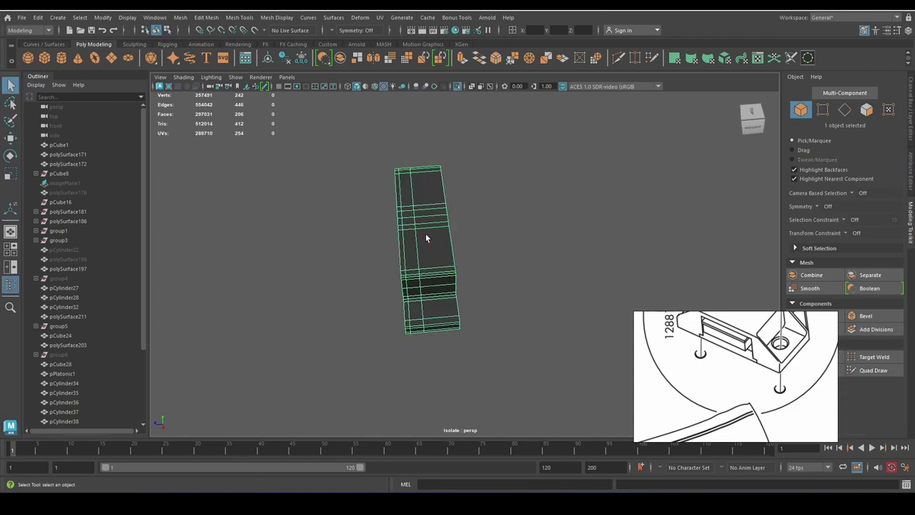
Mirror the half block into a full piece, adjust its seam vertices, and exit isolate view.
right_click_drag(427, 238, 418, 298, "shift")
left_click(665, 225)
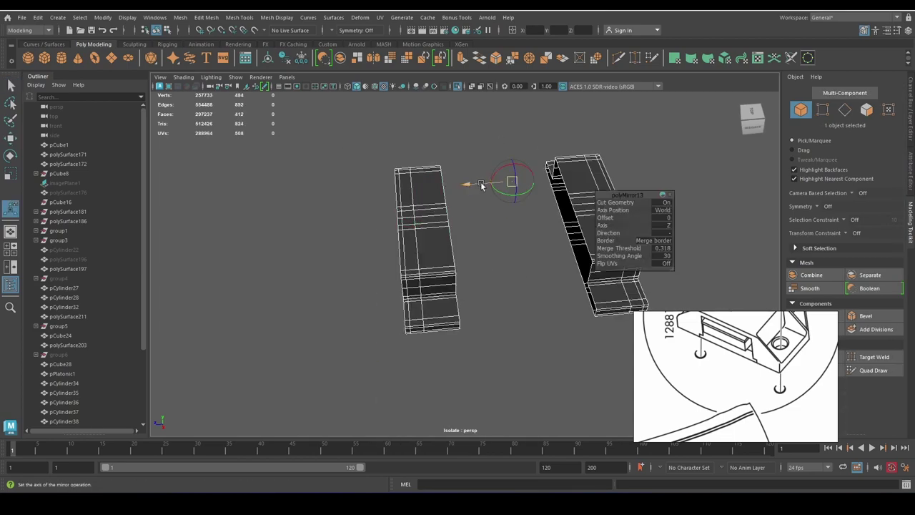
left_click_drag(287, 156, 538, 252)
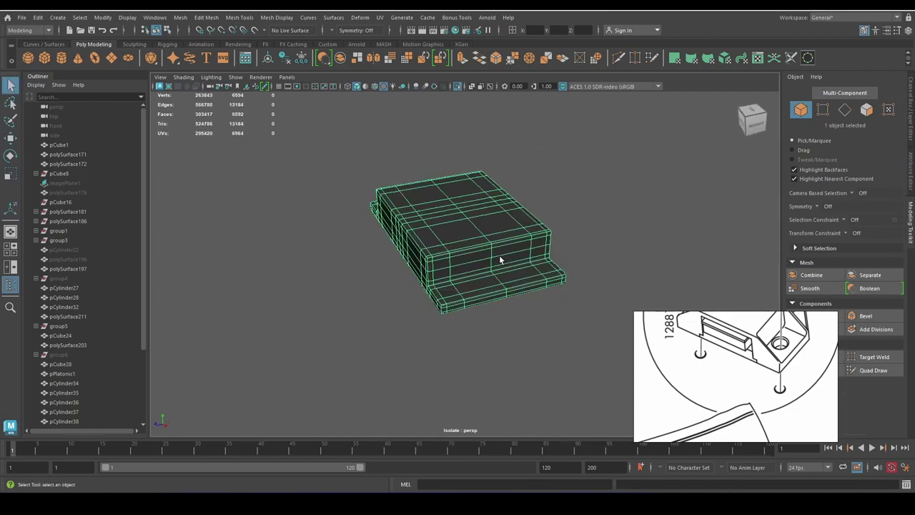
key("w")
mouse_move(547, 284)
left_mouse_down("alt")
mouse_move(487, 236)
mouse_move(482, 396)
left_mouse_up("alt")
key("F8")
key("q")
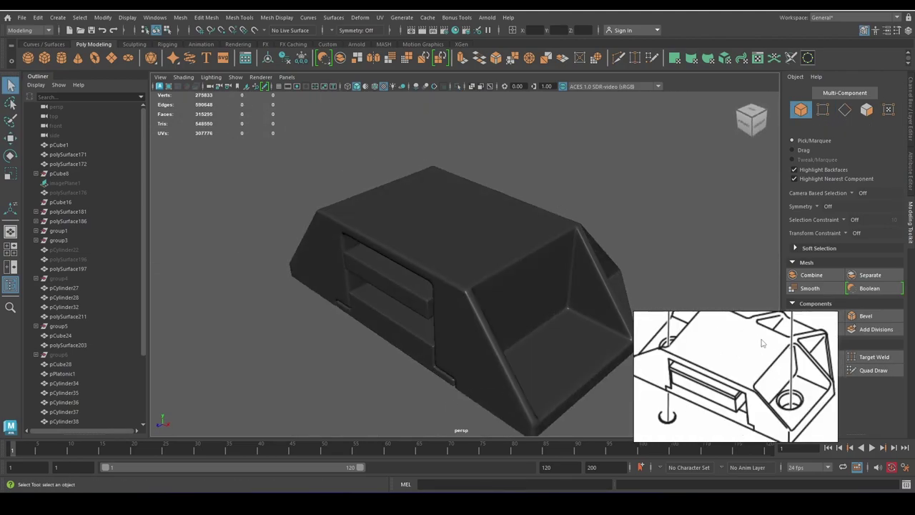
left_click(513, 179)
Add a Deform > Lattice to the clip body in top view and select its top row of points.
left_click_drag(513, 179, 505, 259, "alt")
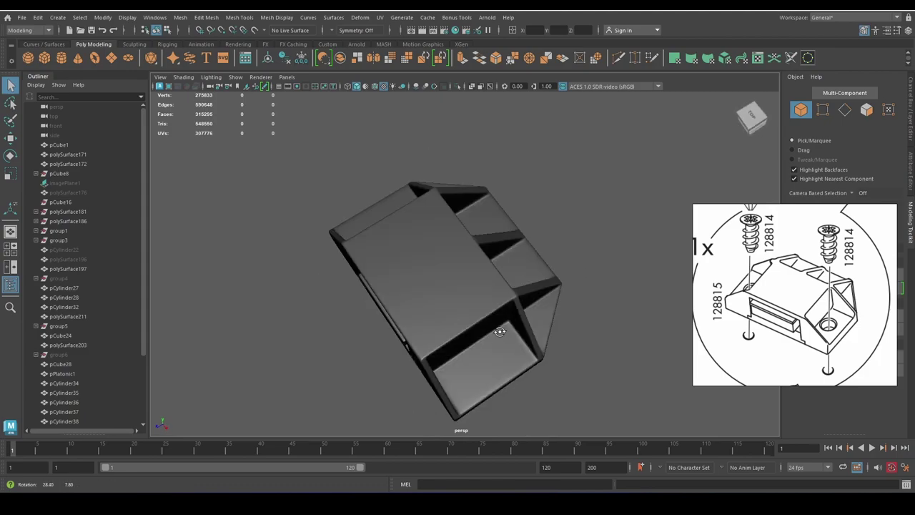
key("space")
key("space")
key("f")
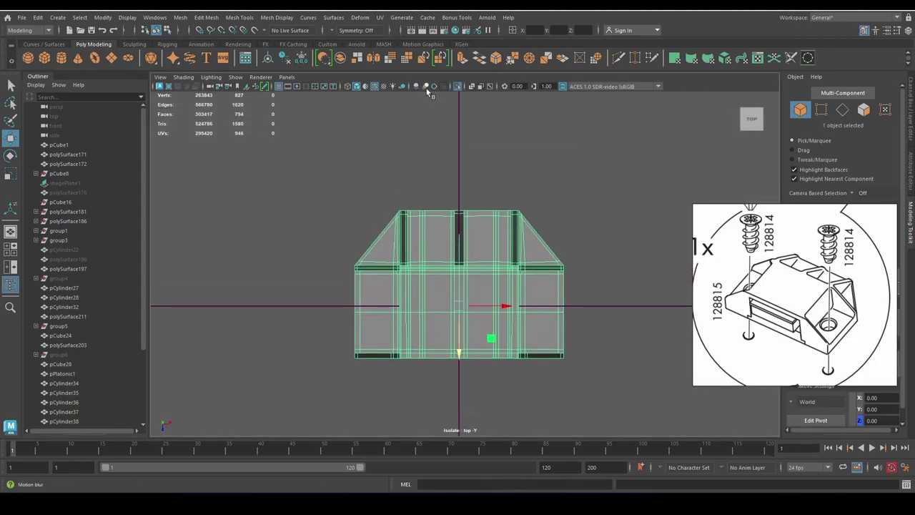
left_click(360, 17)
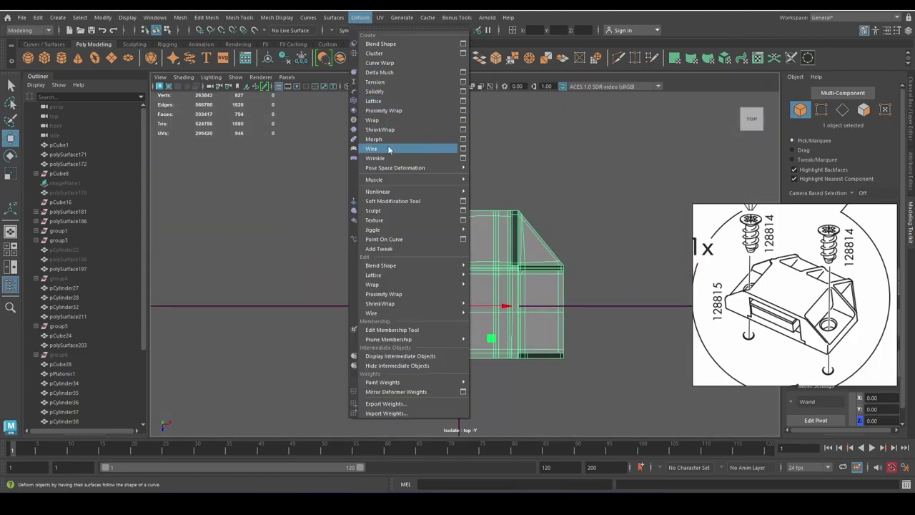
left_click(421, 137)
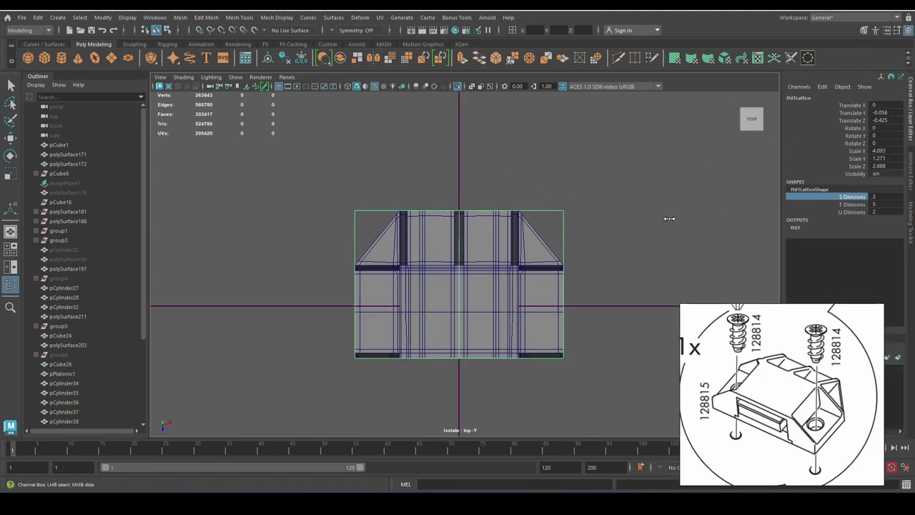
key("F8")
mouse_move(266, 178)
left_mouse_down()
mouse_move(639, 224)
mouse_move(563, 267)
mouse_move(497, 283)
mouse_move(530, 278)
mouse_move(533, 165)
mouse_move(488, 276)
left_mouse_up()
key("space")
key("space")
Collapse the unneeded edge near the clip body's ribs.
scroll(488, 277, "up", 5)
left_click(553, 249)
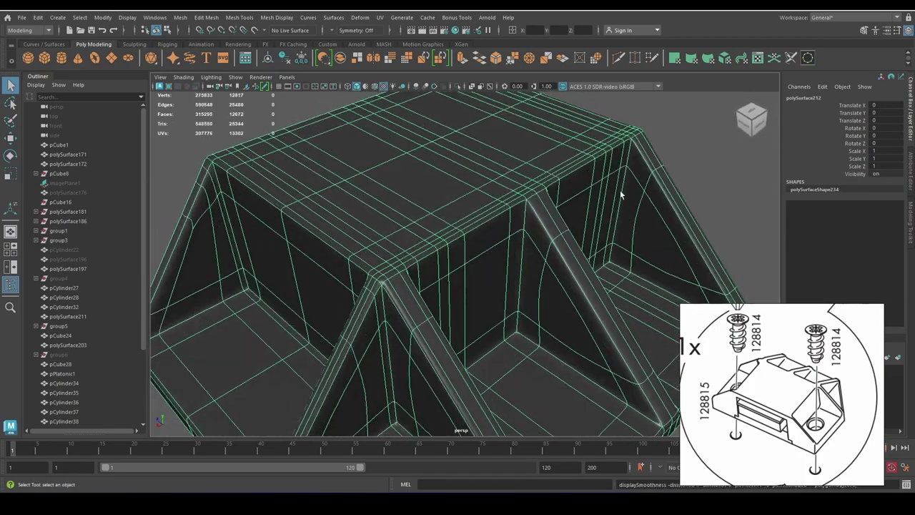
scroll(510, 266, "up", 2)
scroll(510, 266, "down", 3)
mouse_move(495, 294)
left_mouse_down("alt")
mouse_move(494, 281)
mouse_move(474, 314)
left_mouse_up("alt")
scroll(484, 283, "up", 3)
scroll(473, 315, "up", 2)
right_click_drag(491, 239, 501, 308, "shift")
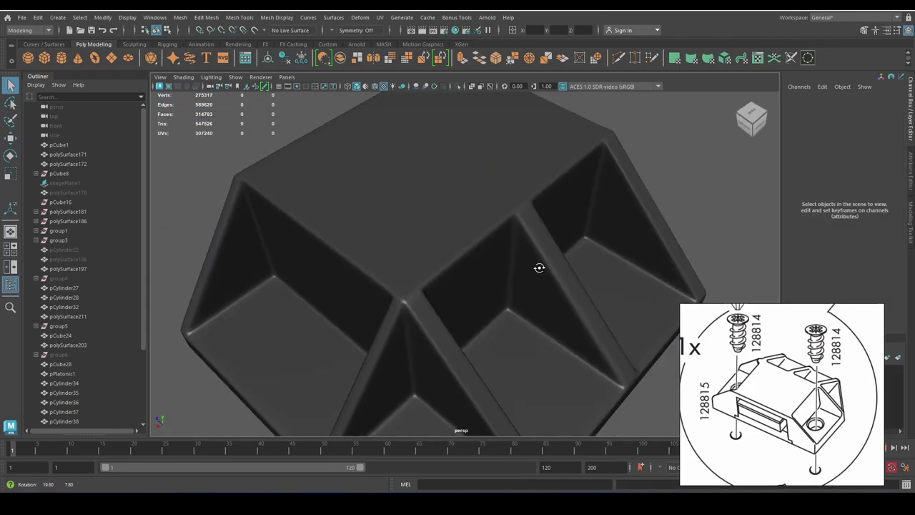
Select the edge loop along a rib and move it.
mouse_move(542, 266)
left_mouse_down("alt")
mouse_move(535, 280)
mouse_move(467, 291)
left_mouse_up("alt")
key("F10")
double_click(478, 306)
key("w")
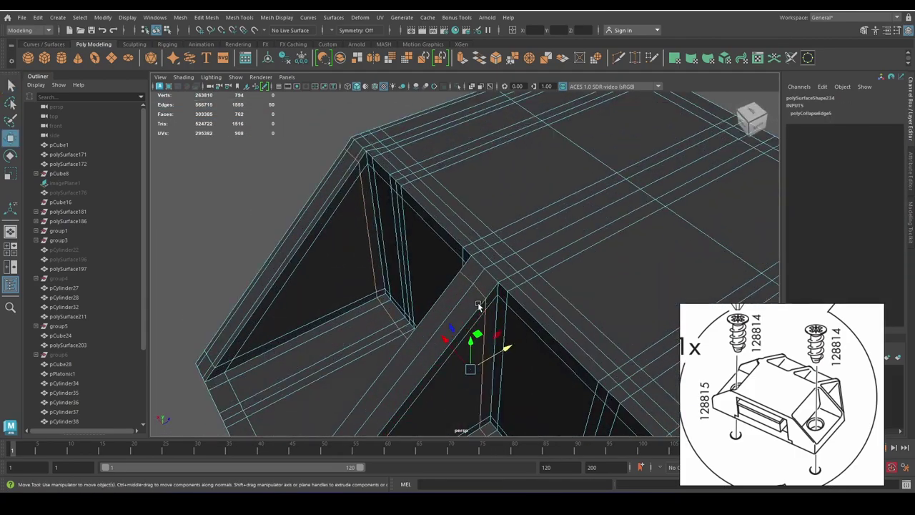
key("F8")
mouse_move(490, 303)
left_mouse_down("alt")
mouse_move(439, 313)
mouse_move(509, 293)
mouse_move(517, 247)
mouse_move(411, 250)
mouse_move(451, 304)
mouse_move(443, 290)
mouse_move(406, 304)
mouse_move(490, 273)
mouse_move(493, 247)
left_mouse_up("alt")
left_click(440, 313)
key("q")
Frame the clip body and reselect it from a front-on angle.
left_click(443, 289)
left_click(447, 293)
key("f")
key("w")
left_click(490, 273)
scroll(533, 265, "up", 5)
key("q")
scroll(641, 208, "down", 5)
left_click(641, 207)
mouse_move(641, 207)
left_mouse_down("alt")
mouse_move(513, 390)
mouse_move(541, 300)
mouse_move(541, 343)
mouse_move(508, 344)
mouse_move(551, 327)
left_mouse_up("alt")
left_click(541, 300)
scroll(552, 327, "up", 4)
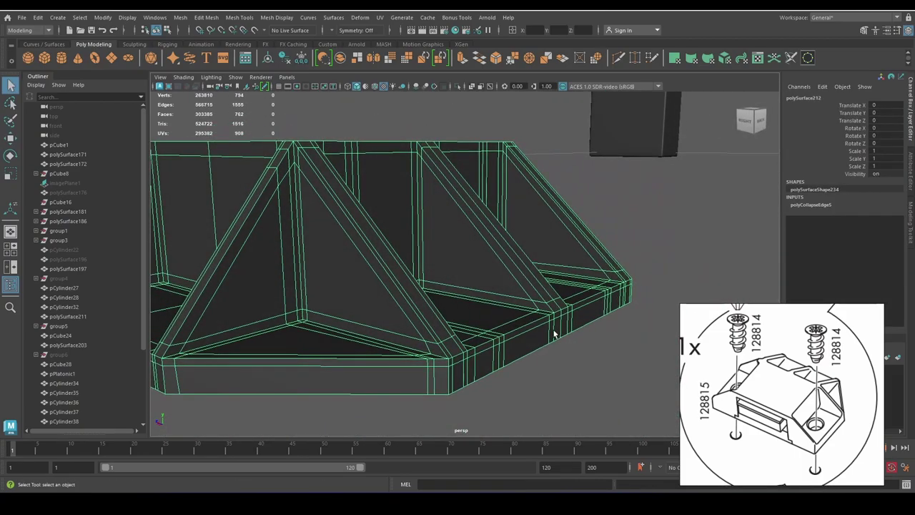
Select an edge loop around the clip and scale and move it.
scroll(466, 310, "down", 4)
double_click(455, 247)
key("r")
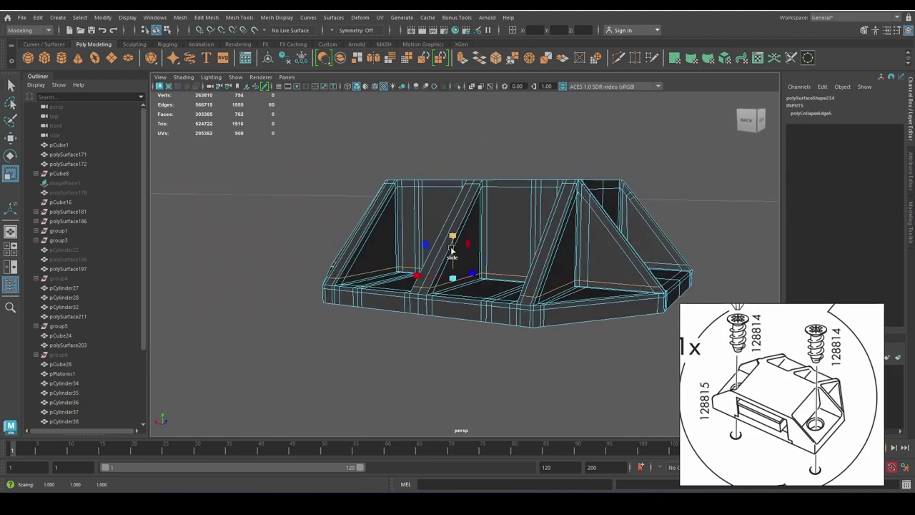
key("w")
scroll(449, 247, "up", 2)
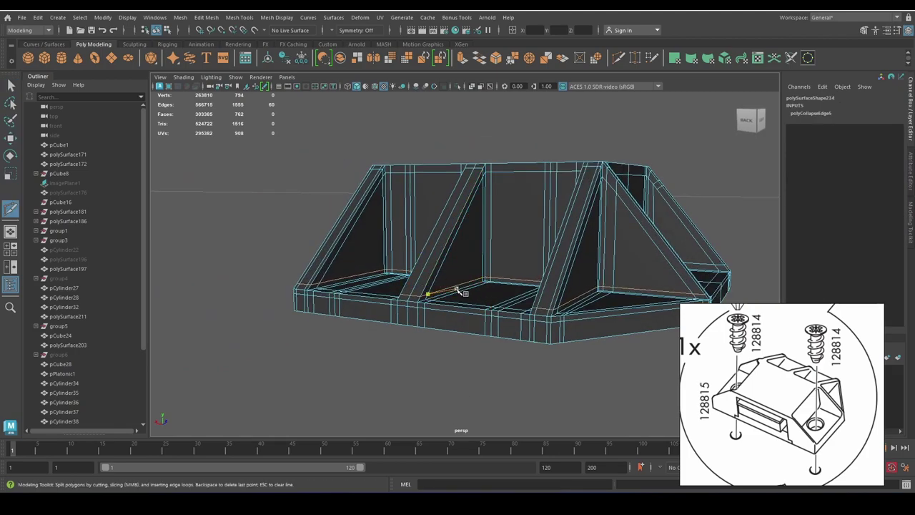
key("q")
Scale a second edge loop on the clip body and check the smoothed preview.
left_click_drag(609, 228, 501, 236, "alt")
left_click(500, 286)
scroll(522, 286, "up", 3)
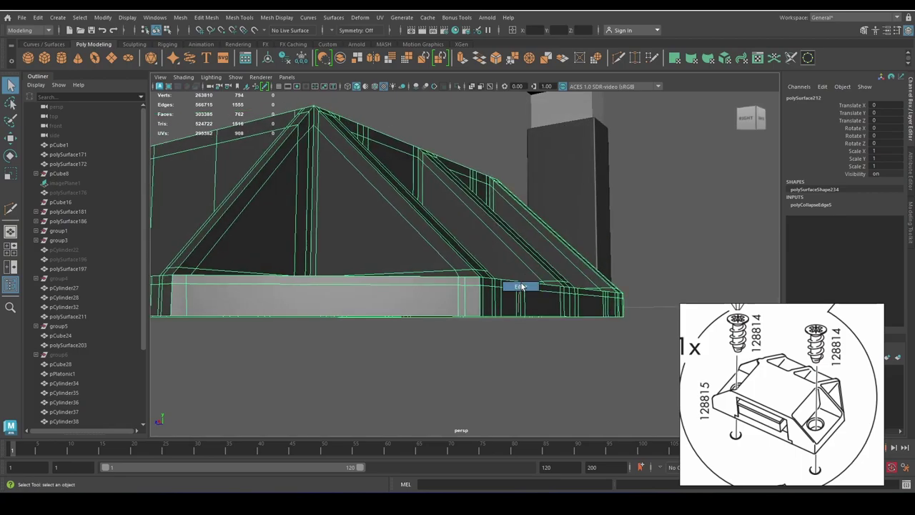
right_click_drag(522, 308, 522, 286)
double_click(522, 289)
key("r")
key("f")
mouse_move(427, 263)
left_mouse_down("alt")
mouse_move(490, 333)
mouse_move(576, 333)
mouse_move(581, 372)
left_mouse_up("alt")
key("q")
left_click(581, 372)
key("3")
Insert a new edge loop across the pocket and select the mirrored polySurface213 part.
mouse_move(480, 375)
left_mouse_down("alt")
mouse_move(541, 312)
mouse_move(563, 320)
mouse_move(458, 336)
left_mouse_up("alt")
left_click(564, 321)
key("1")
right_click_drag(458, 337, 441, 329, "shift")
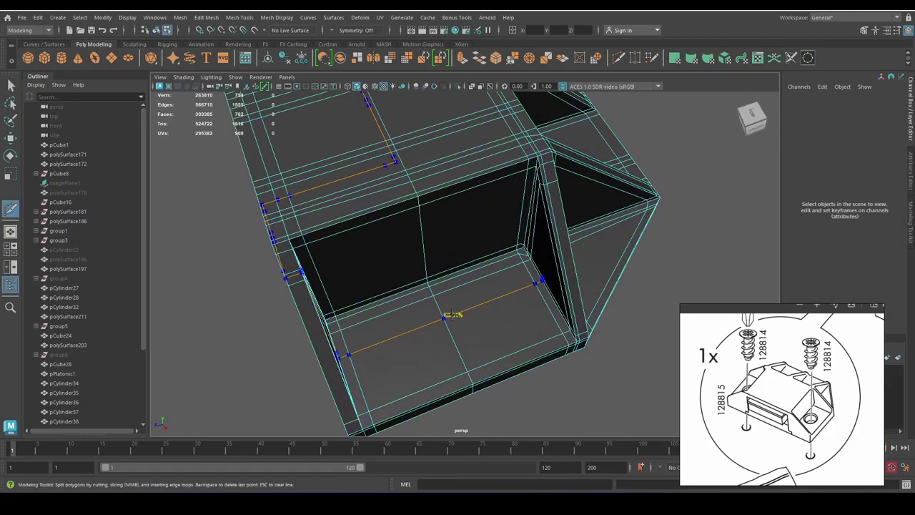
left_click_drag(446, 315, 472, 349, "alt")
left_click(472, 349)
key("w")
left_click_drag(467, 247, 405, 252, "alt")
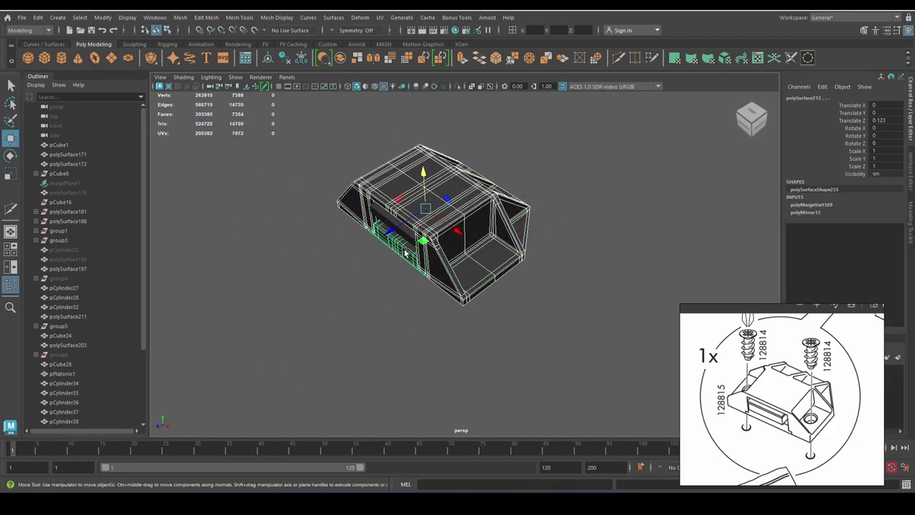
Hide the helper part and place a cylinder scaled to 0.349 in the pocket floor.
key("h")
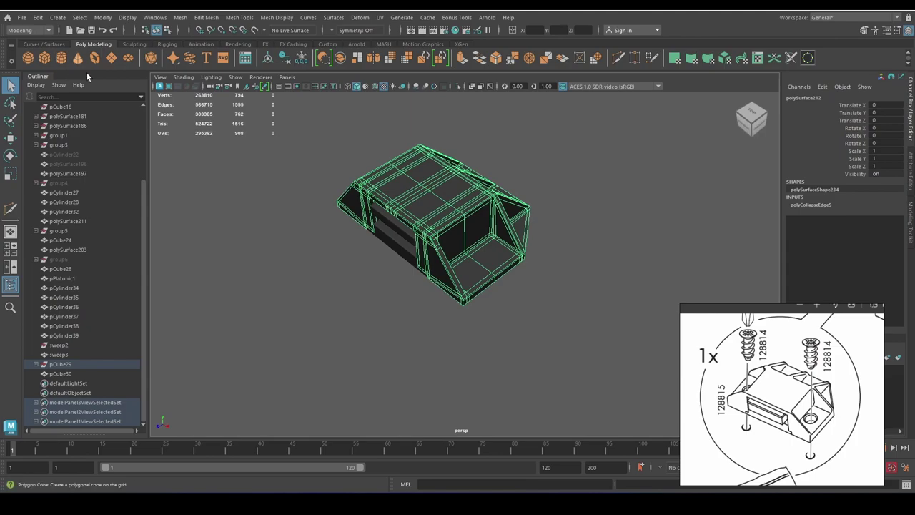
left_click(62, 58)
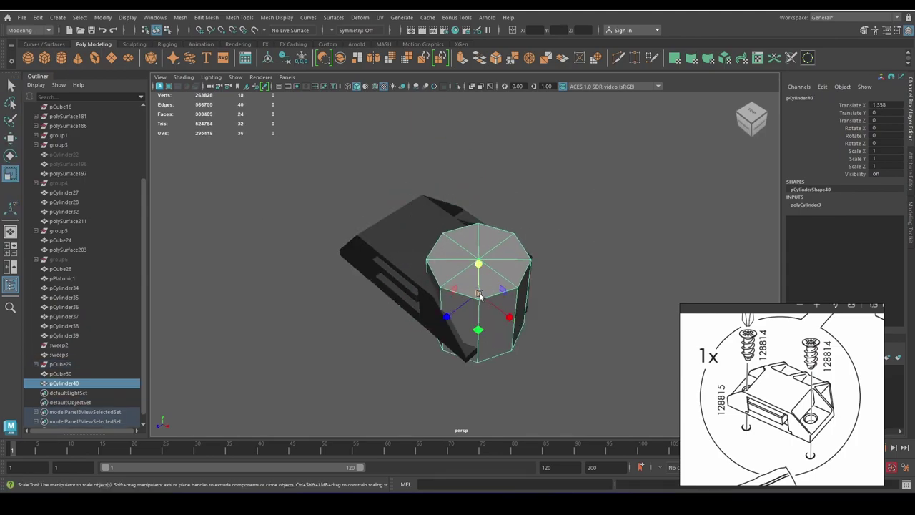
mouse_move(479, 295)
left_mouse_down()
mouse_move(444, 295)
mouse_move(465, 286)
left_mouse_up()
key("w")
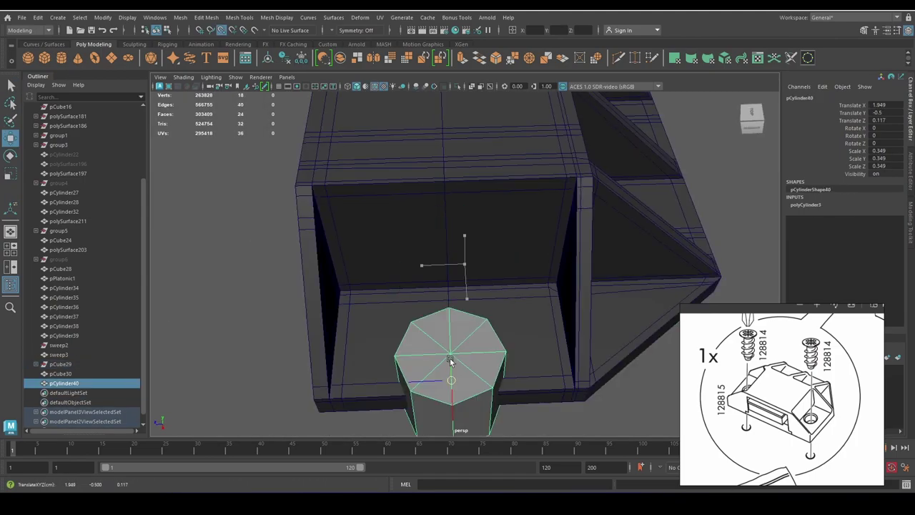
left_click_drag(450, 359, 532, 372, "alt")
mouse_move(533, 371)
left_mouse_down()
mouse_move(524, 382)
mouse_move(558, 236)
mouse_move(575, 202)
left_mouse_up()
Boolean Difference the cylinder from the clip body, leaving an octagonal screw hole.
right_click_drag(575, 202, 544, 313, "shift")
right_click_drag(387, 226, 401, 215)
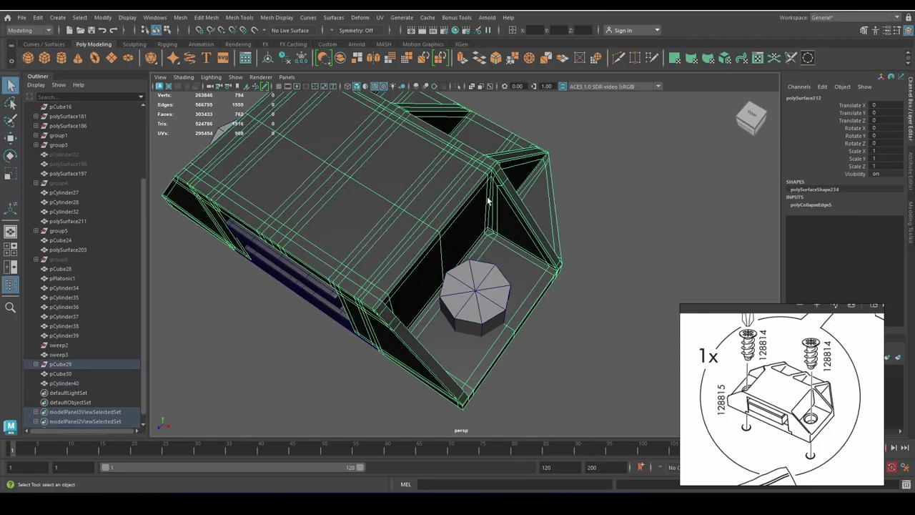
left_click_drag(400, 214, 281, 63, "alt")
left_click(283, 60)
left_click_drag(401, 250, 460, 324, "alt")
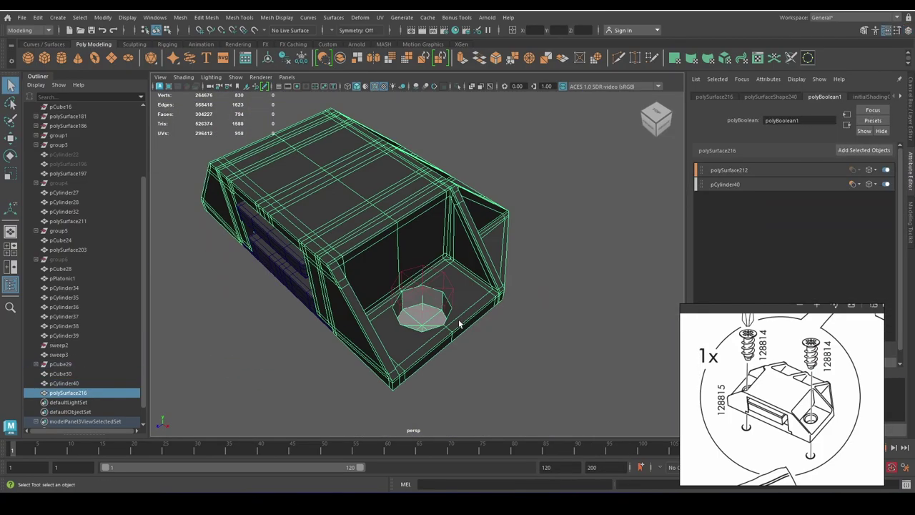
key("f")
mouse_move(463, 292)
left_mouse_down("alt")
mouse_move(474, 312)
mouse_move(445, 262)
mouse_move(477, 368)
left_mouse_up("alt")
Frame the clip and zoom in on the octagonal screw hole's vertices.
key("f")
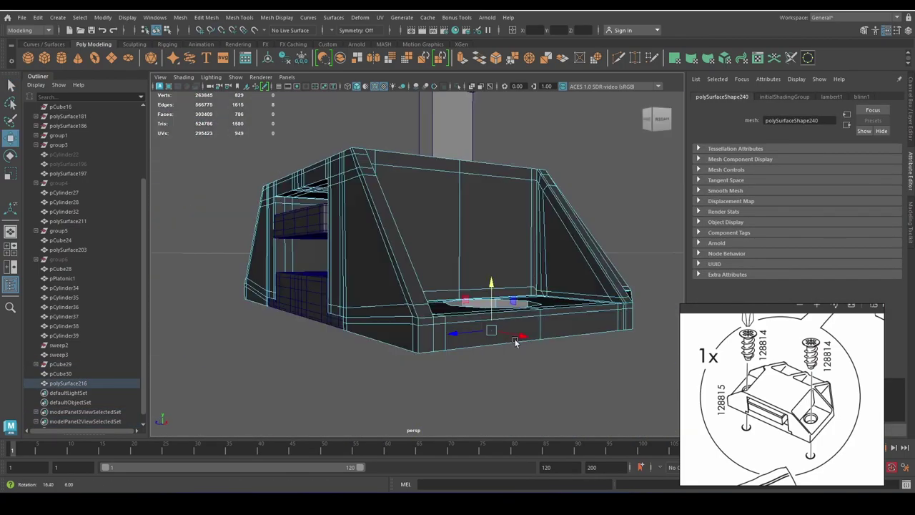
mouse_move(481, 322)
left_mouse_down("alt")
mouse_move(424, 341)
mouse_move(435, 322)
left_mouse_up("alt")
scroll(444, 301, "up", 5)
right_click_drag(451, 275, 437, 314)
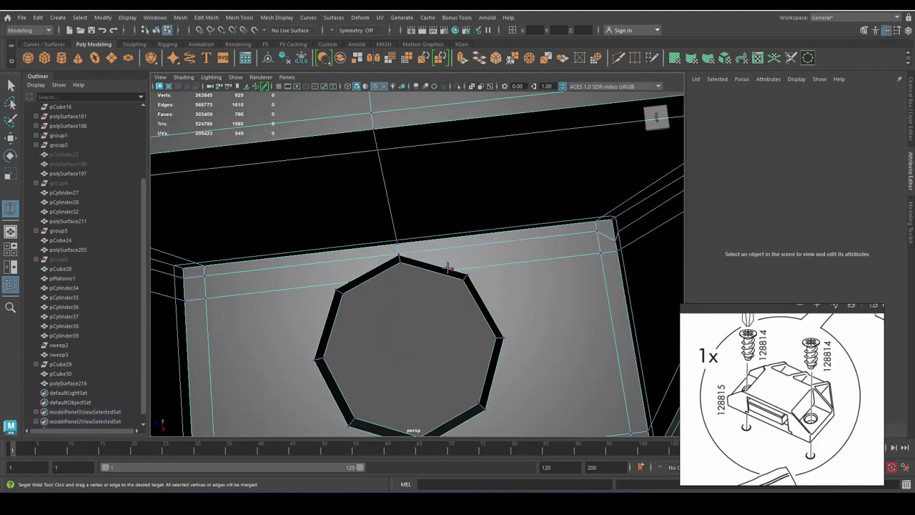
left_click_drag(437, 314, 429, 307, "alt")
scroll(466, 306, "up", 3)
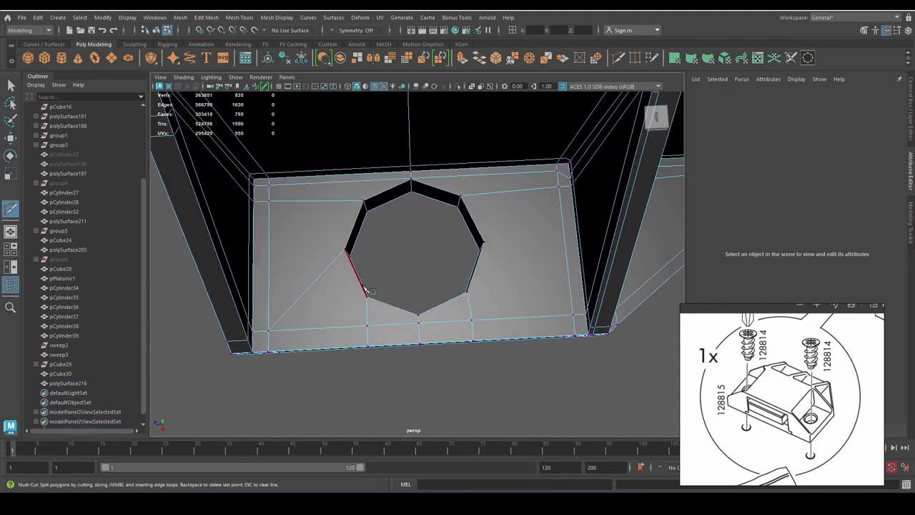
Cut a new edge from the hole corner and select the corner vertex.
left_click(367, 290)
left_click_drag(511, 236, 443, 272, "alt")
scroll(398, 296, "up", 4)
key("w")
left_click(372, 270)
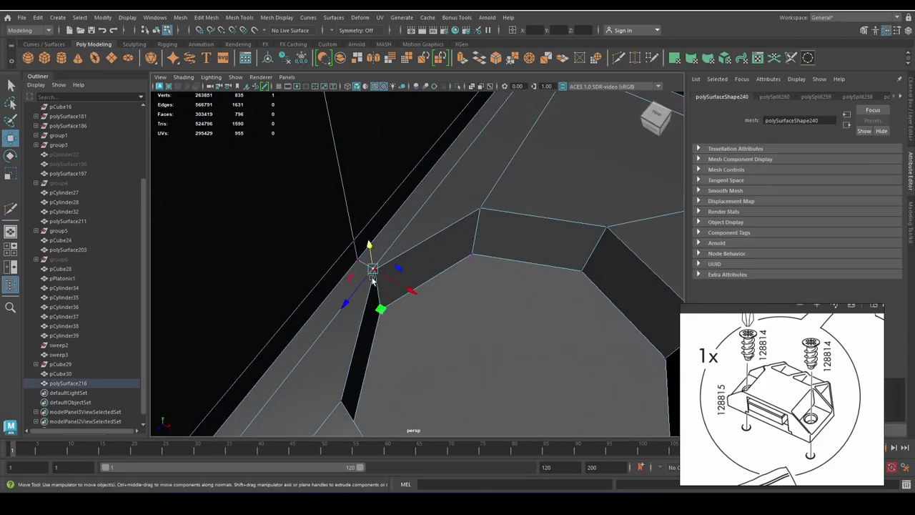
scroll(413, 285, "down", 5)
left_click_drag(510, 280, 461, 299, "alt")
Extrude the hole's inner wall faces and add an edge loop inside the hole.
double_click(460, 299)
key("ctrl+e")
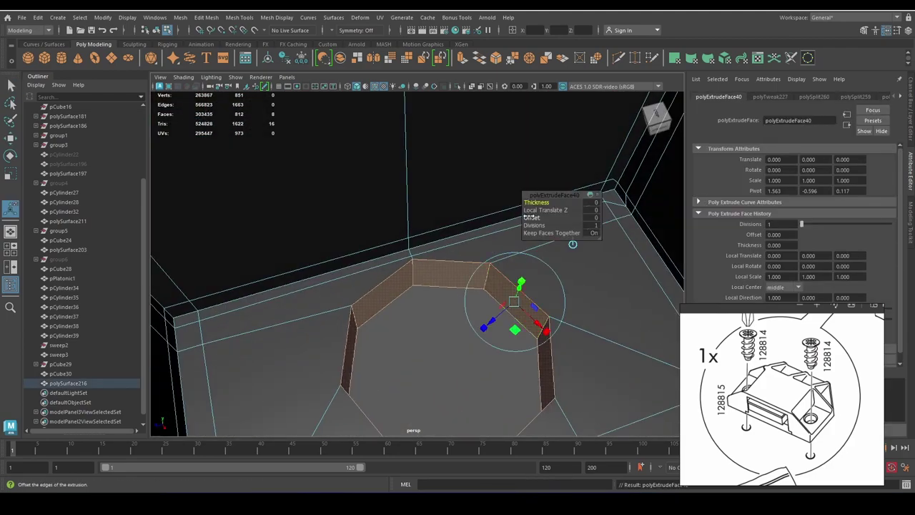
mouse_move(547, 210)
left_mouse_down("alt")
mouse_move(440, 322)
mouse_move(496, 261)
left_mouse_up("alt")
key("w")
key("y")
left_click(496, 262)
key("q")
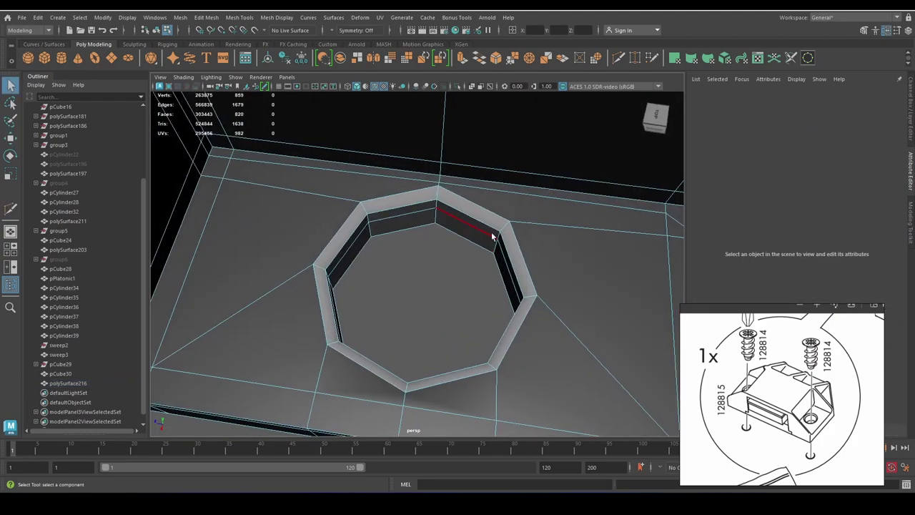
Preview the clip smoothed and orbit around it to check the hole.
scroll(502, 230, "down", 5)
key("3")
left_click_drag(419, 364, 440, 331, "alt")
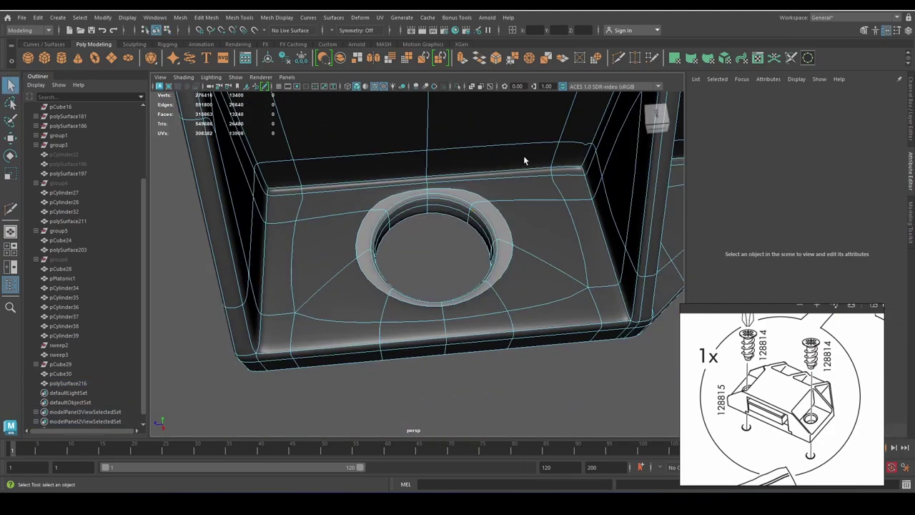
right_click_drag(487, 216, 550, 436)
mouse_move(551, 436)
left_mouse_down("alt")
mouse_move(441, 259)
mouse_move(492, 346)
mouse_move(459, 306)
mouse_move(562, 293)
mouse_move(409, 346)
mouse_move(394, 241)
mouse_move(457, 287)
left_mouse_up("alt")
key("1")
scroll(459, 307, "up", 5)
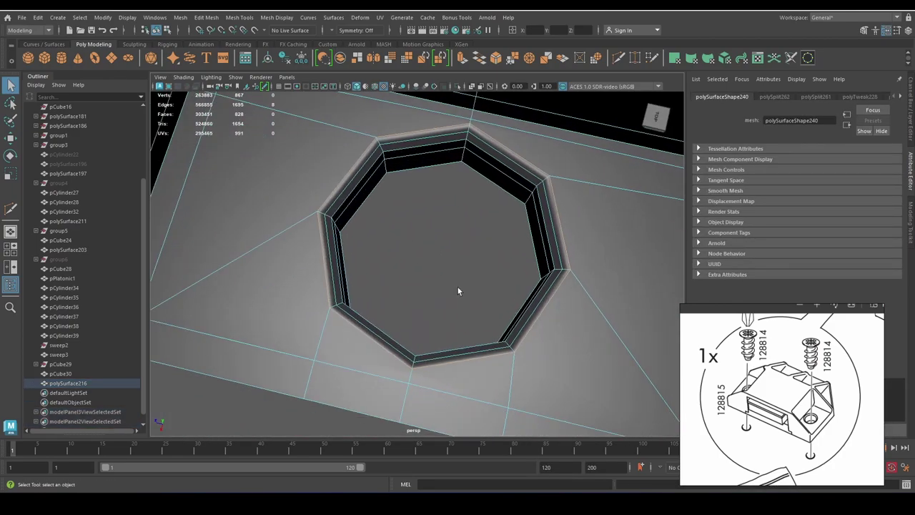
Bevel the hole edges with chamfering turned off and check the smoothed result.
key("ctrl+b")
left_click(574, 241)
left_click_drag(574, 240, 414, 276, "alt")
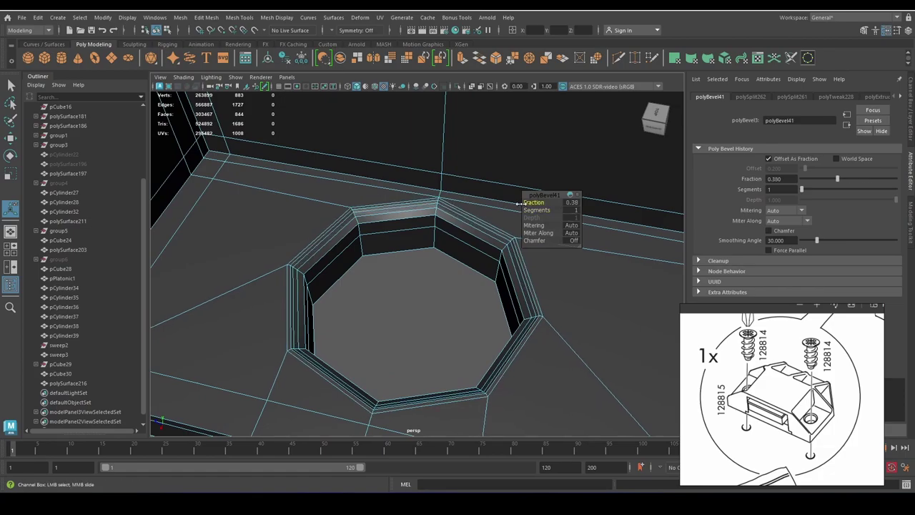
left_click_drag(518, 204, 452, 263, "alt")
key("3")
left_click_drag(405, 286, 449, 314, "alt")
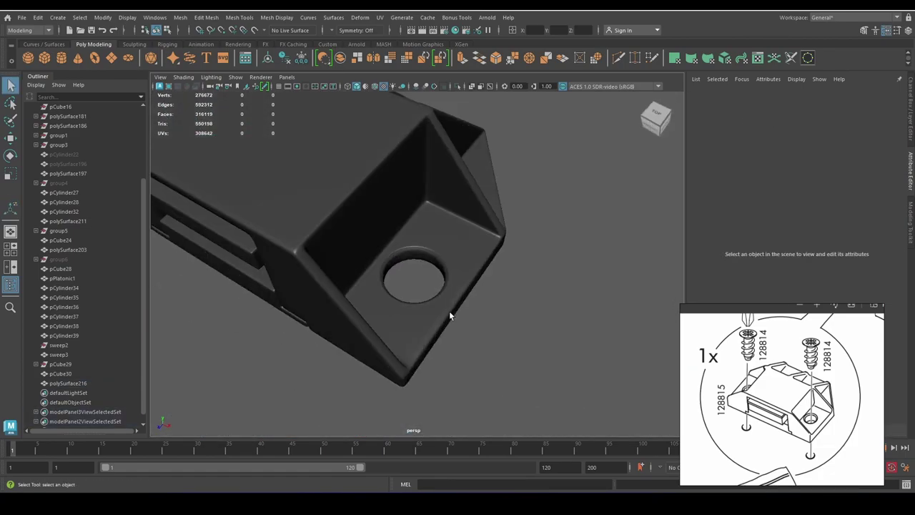
scroll(450, 315, "up", 5)
Toggle the smoothed preview and inspect the part from below.
left_click(407, 316)
key("1")
scroll(407, 316, "up", 2)
key("w")
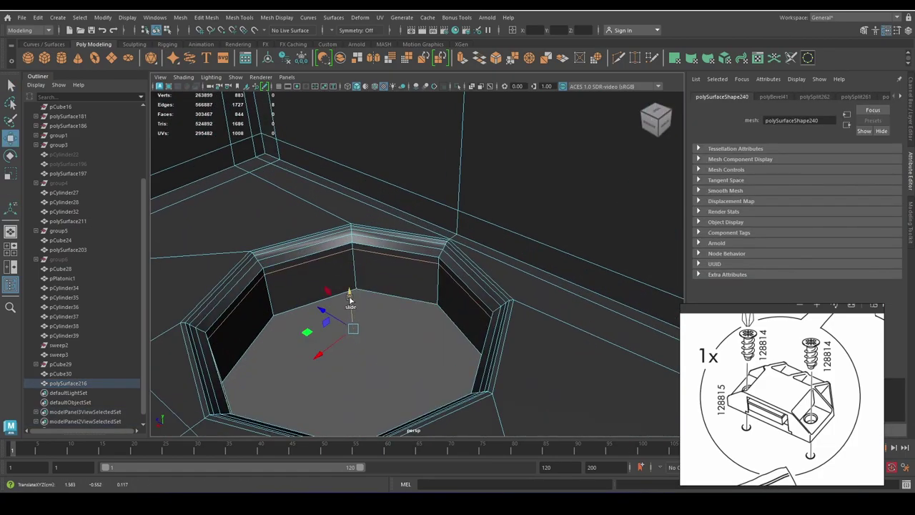
left_click(420, 324)
key("3")
scroll(420, 324, "down", 3)
mouse_move(420, 324)
left_mouse_down("alt")
mouse_move(431, 336)
mouse_move(424, 337)
mouse_move(426, 278)
left_mouse_up("alt")
key("1")
left_click(426, 278)
scroll(427, 277, "up", 5)
Grow the face selection around the hole and preview the whole clip smoothed.
mouse_move(485, 283)
left_mouse_down("alt")
mouse_move(420, 310)
mouse_move(429, 307)
mouse_move(443, 334)
left_mouse_up("alt")
scroll(420, 312, "down", 3)
key("r")
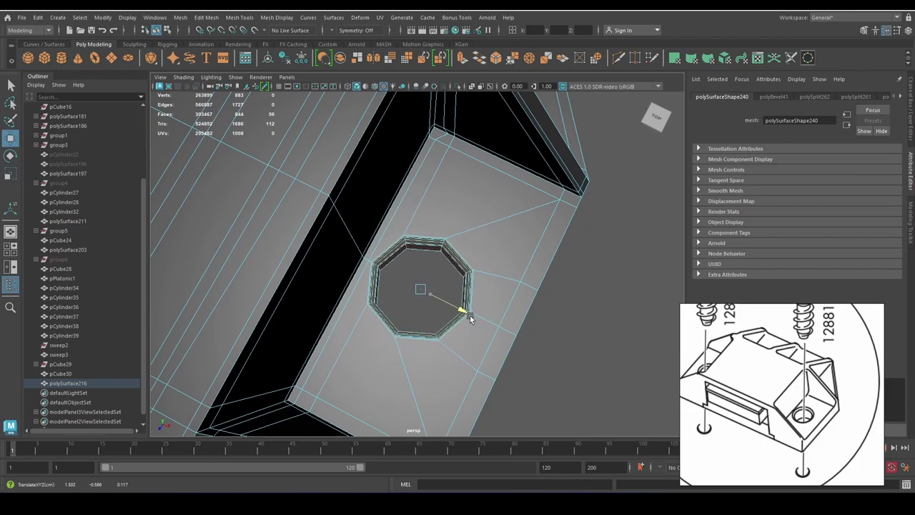
key("F8")
key("3")
scroll(574, 290, "down", 3)
left_click(531, 326)
left_click(441, 318)
scroll(420, 296, "up", 3)
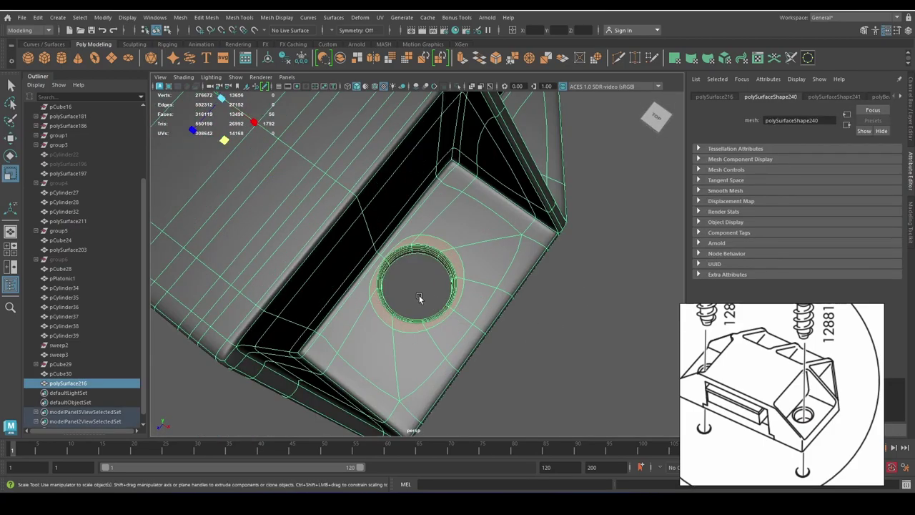
key("1")
Scale the hole's inner-wall faces with the manipulator, then return to object mode.
key("F11")
left_click_drag(424, 299, 419, 316, "alt")
key("q")
scroll(420, 250, "up", 4)
left_click(397, 261)
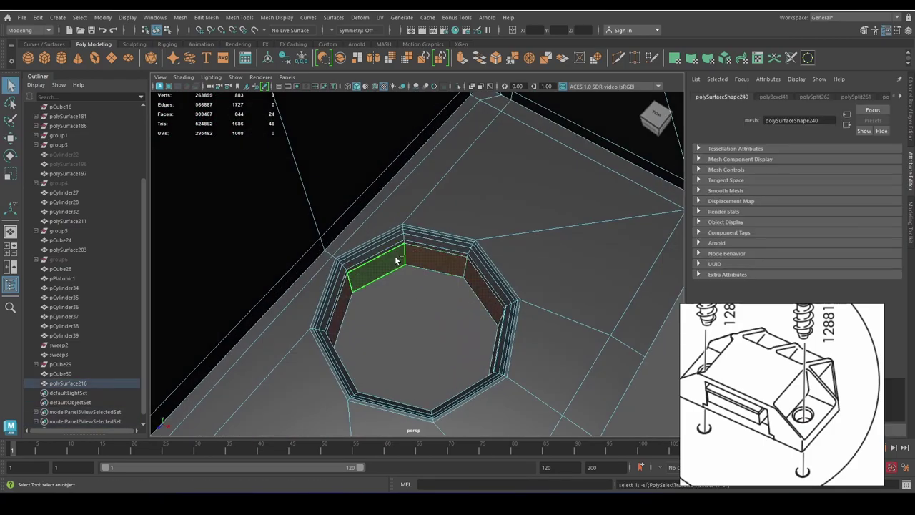
scroll(397, 261, "down", 3)
left_click_drag(436, 235, 419, 283, "alt")
key("r")
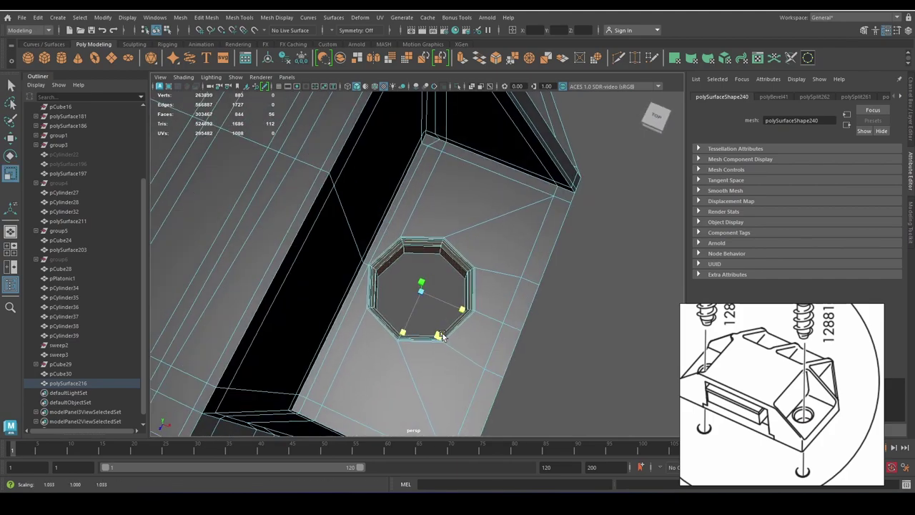
scroll(538, 268, "down", 5)
key("F8")
Mirror the clip body polySurface216 across X with a 0.736 merge threshold.
key("space")
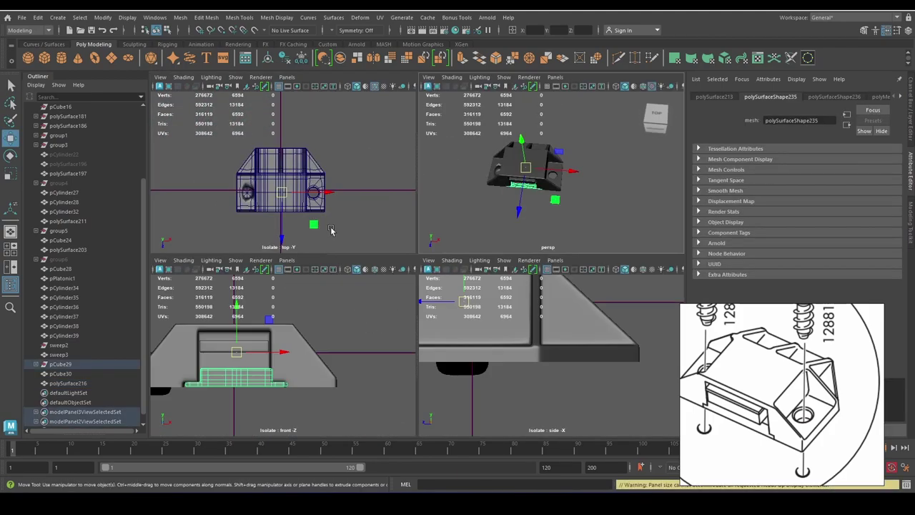
key("space")
key("q")
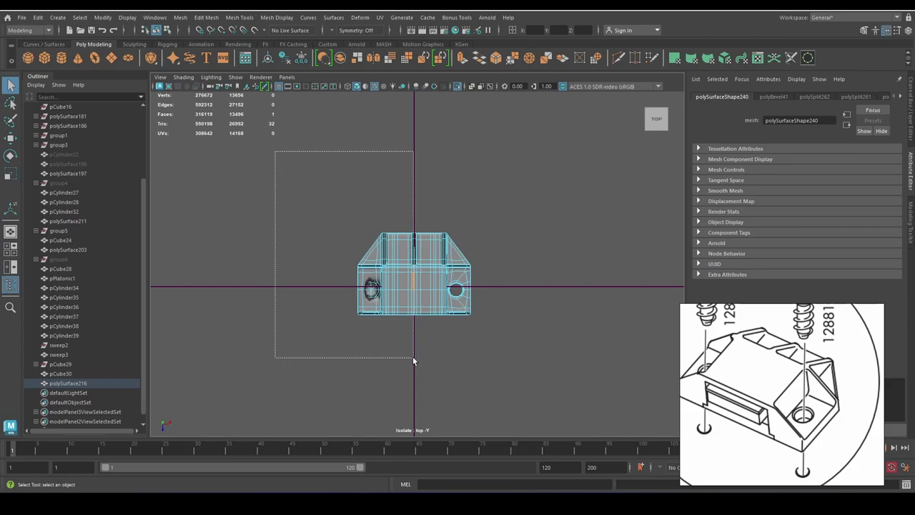
left_click_drag(418, 355, 413, 356)
key("f")
right_click(446, 218, "shift")
left_click(432, 327)
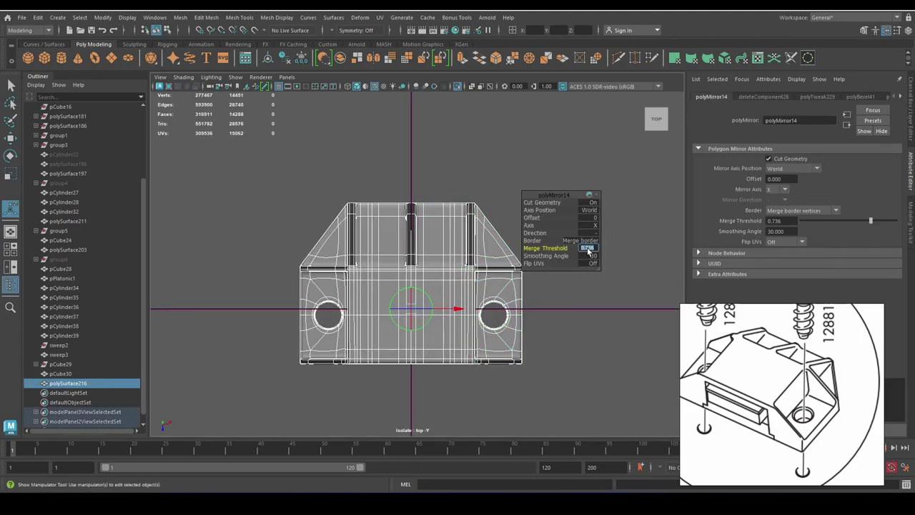
Inspect the slot insert block pCube29 from above and below.
left_click(518, 211)
left_click(463, 311)
mouse_move(463, 312)
left_mouse_down("alt")
mouse_move(450, 276)
mouse_move(476, 257)
mouse_move(361, 257)
mouse_move(402, 353)
left_mouse_up("alt")
left_click(361, 257)
key("w")
scroll(348, 254, "up", 3)
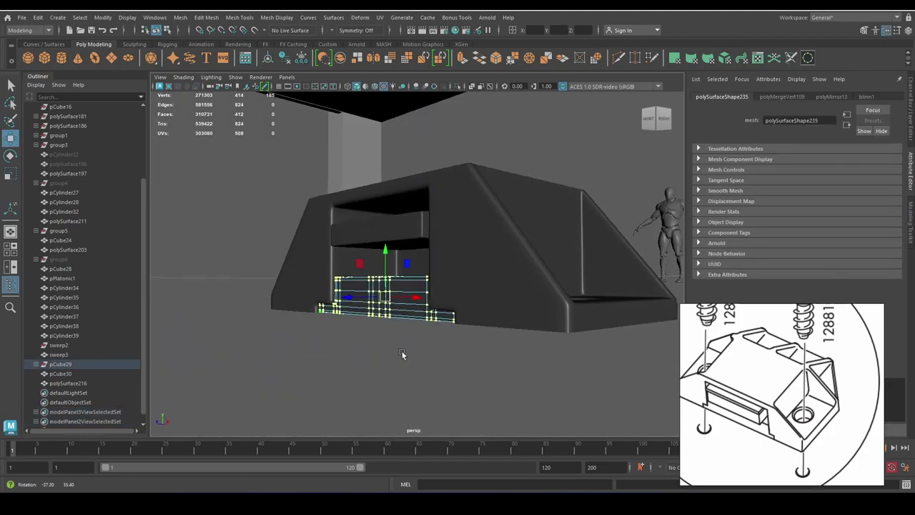
left_click(348, 369)
left_click_drag(348, 369, 448, 348, "alt")
scroll(473, 308, "up", 3)
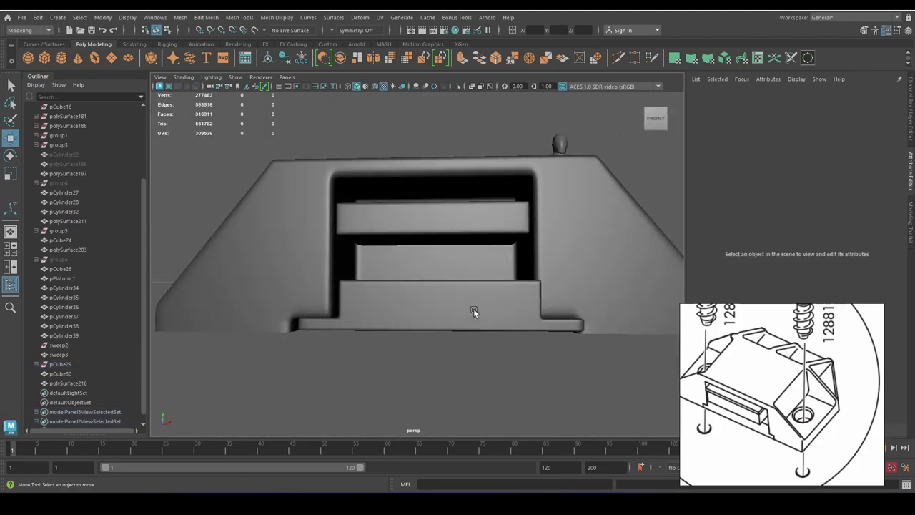
left_click(444, 297)
mouse_move(473, 308)
left_mouse_down("alt")
mouse_move(444, 298)
mouse_move(479, 279)
mouse_move(492, 368)
mouse_move(462, 364)
left_mouse_up("alt")
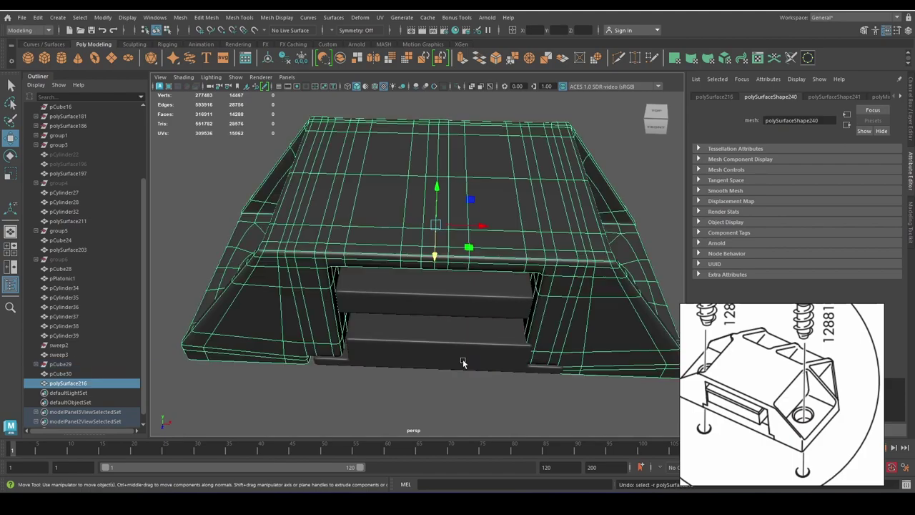
Select the clip body in the front view and inspect the front slot.
key("space")
key("space")
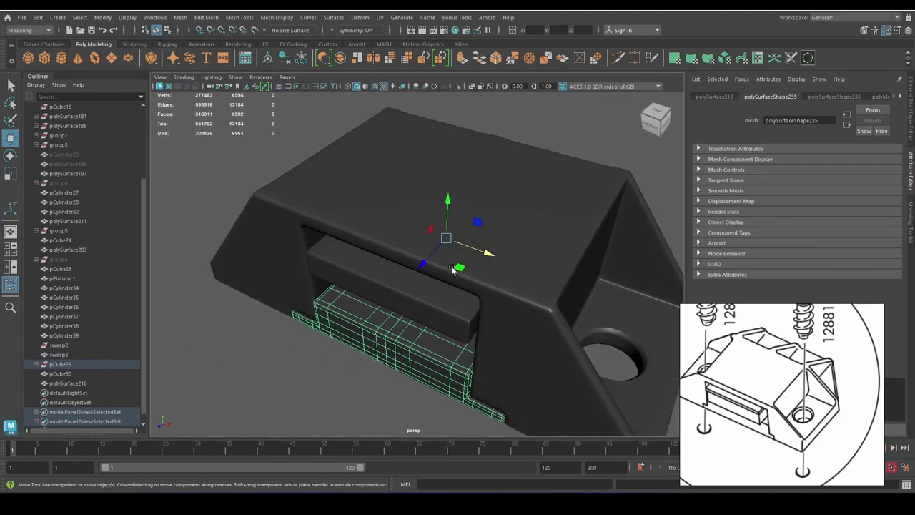
left_click_drag(425, 264, 506, 364, "alt")
key("q")
scroll(506, 364, "up", 2)
left_click(565, 266)
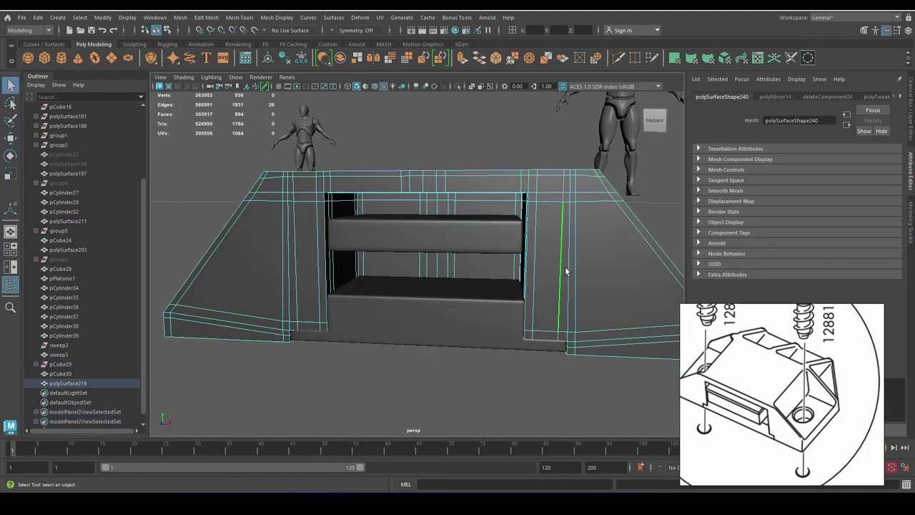
mouse_move(565, 266)
left_mouse_down("alt")
mouse_move(500, 233)
mouse_move(491, 241)
mouse_move(538, 292)
mouse_move(577, 266)
mouse_move(483, 277)
left_mouse_up("alt")
key("r")
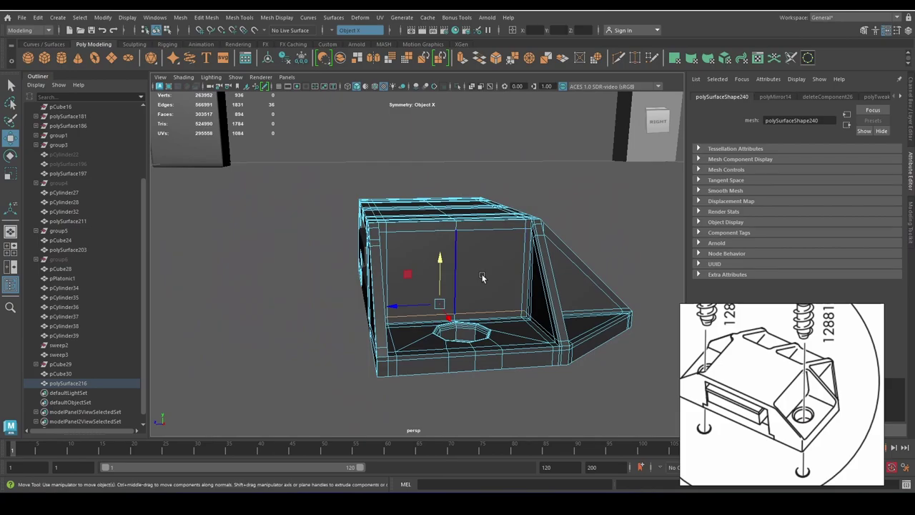
Orbit around the mirrored clip and slot insert to compare with the reference, then select polySurface216.
scroll(248, 335, "up", 3)
mouse_move(263, 341)
left_mouse_down("alt")
mouse_move(455, 354)
mouse_move(547, 312)
left_mouse_up("alt")
left_click(508, 351)
scroll(476, 299, "up", 5)
left_click(462, 316)
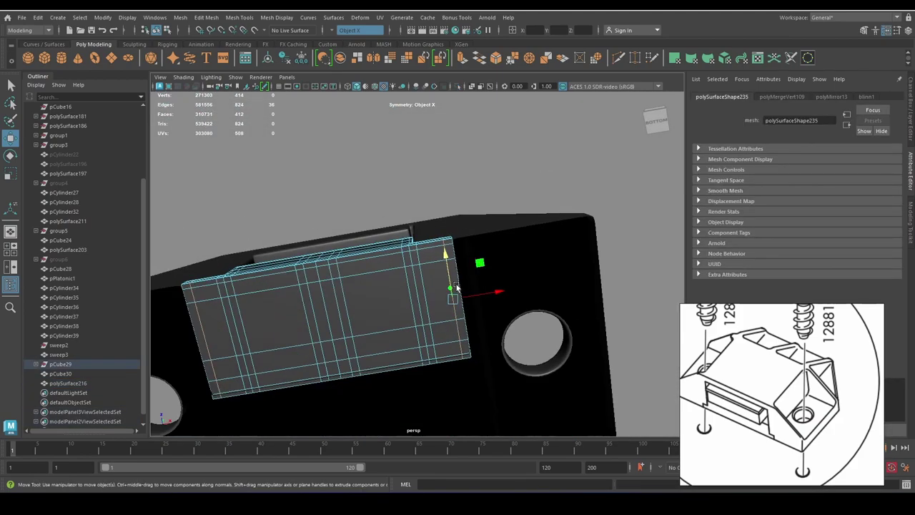
left_click_drag(456, 287, 511, 324, "alt")
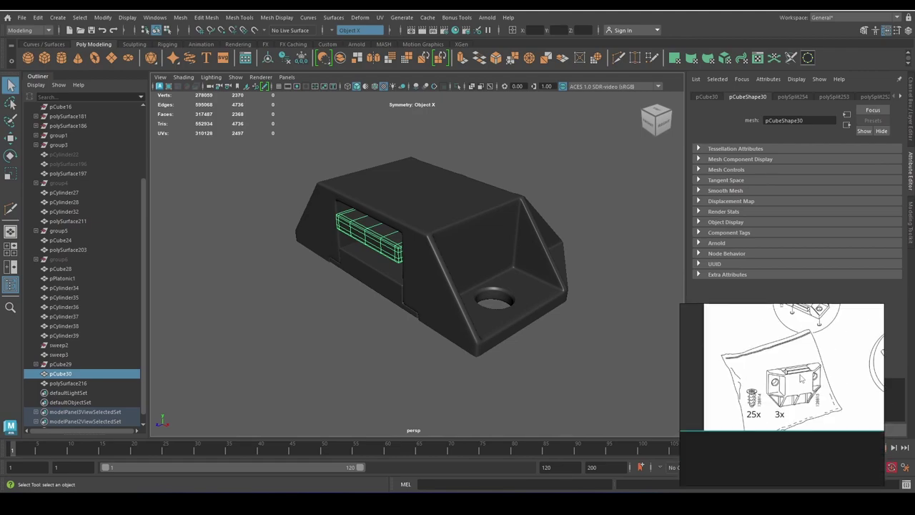
left_click_drag(444, 286, 402, 303, "alt")
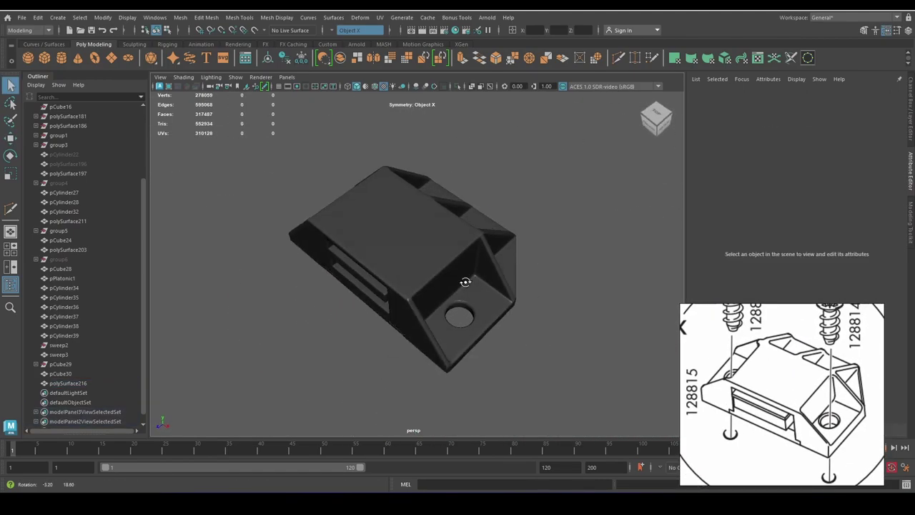
mouse_move(469, 276)
left_mouse_down("alt")
mouse_move(439, 345)
mouse_move(423, 277)
mouse_move(408, 296)
left_mouse_up("alt")
left_click(505, 319)
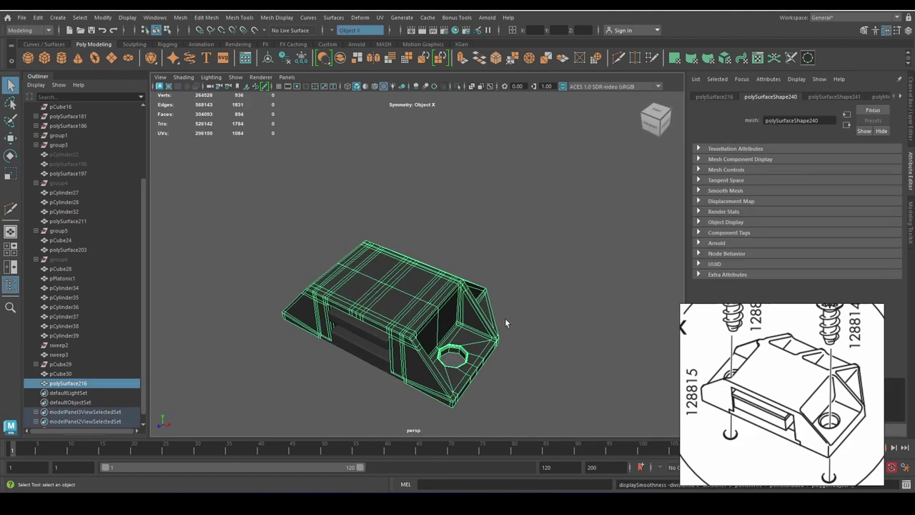
Wrap the clip body in a 3 × 3 × 4 lattice and push its points to reshape it.
left_click(360, 18)
left_click(379, 84)
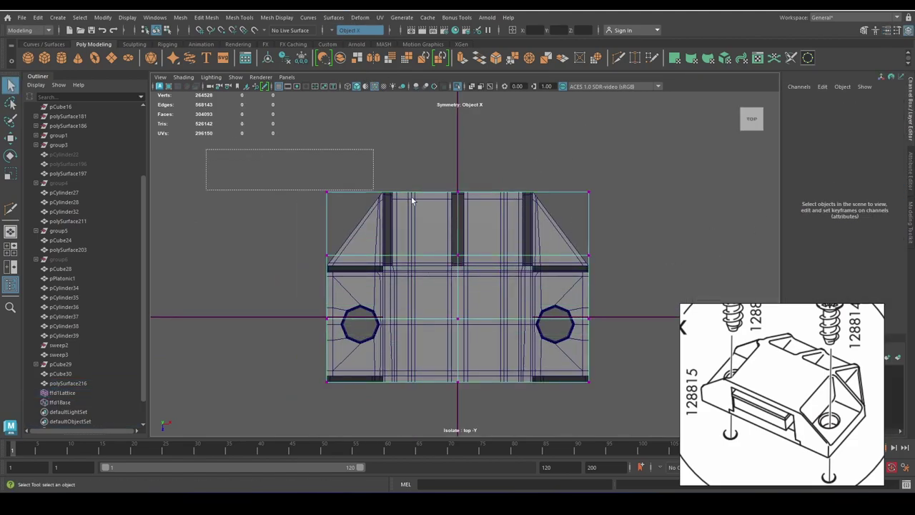
left_click_drag(411, 200, 538, 279, "alt")
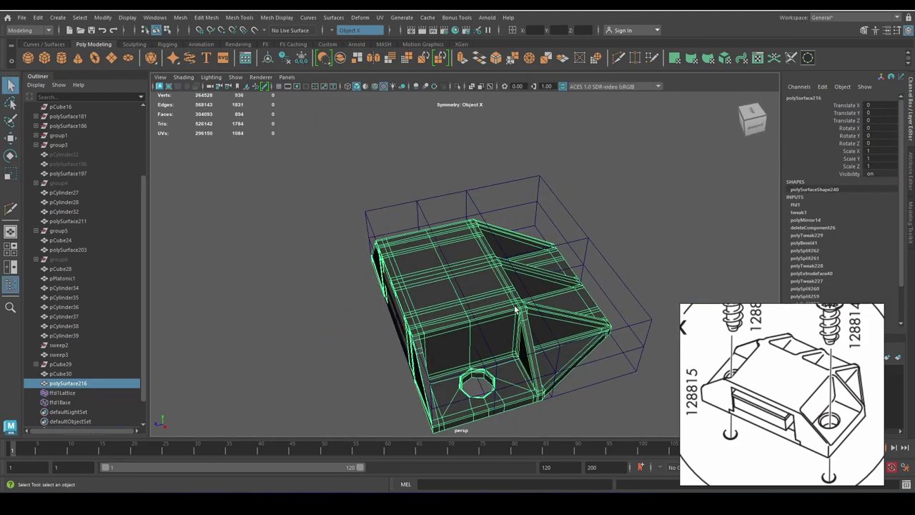
left_click_drag(573, 351, 541, 360, "alt")
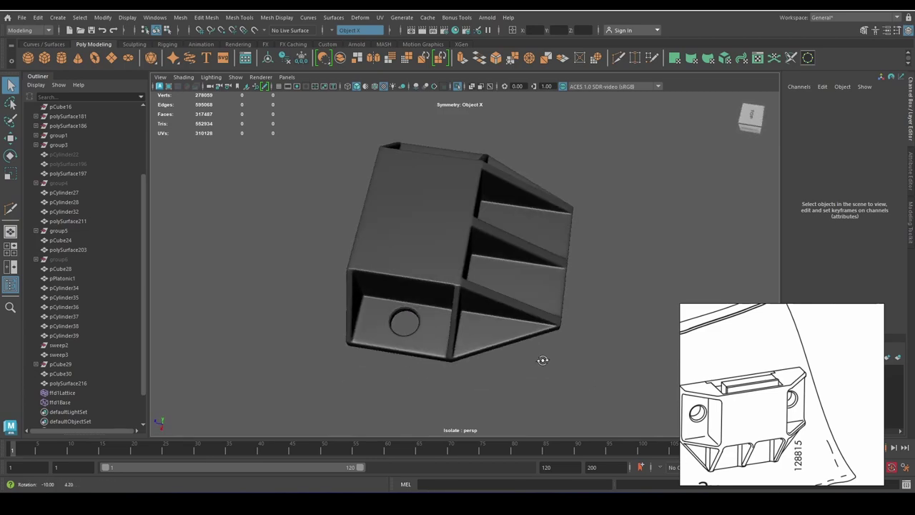
left_click(577, 255)
left_click_drag(577, 255, 552, 148, "alt")
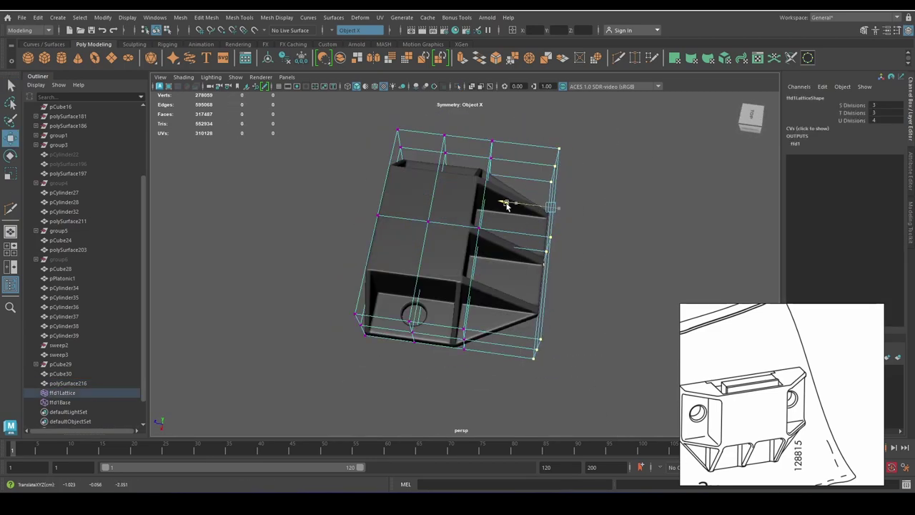
mouse_move(506, 205)
left_mouse_down("alt")
mouse_move(440, 135)
mouse_move(497, 361)
left_mouse_up("alt")
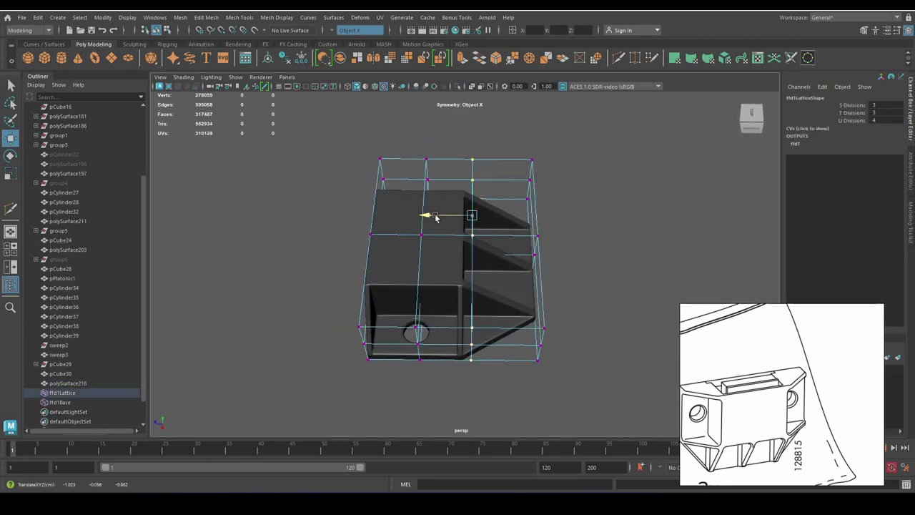
mouse_move(431, 219)
left_mouse_down("alt")
mouse_move(486, 364)
mouse_move(570, 198)
mouse_move(523, 359)
mouse_move(507, 351)
left_mouse_up("alt")
Bake the lattice deformation into the mesh and check the reshaped clip.
key("q")
key("w")
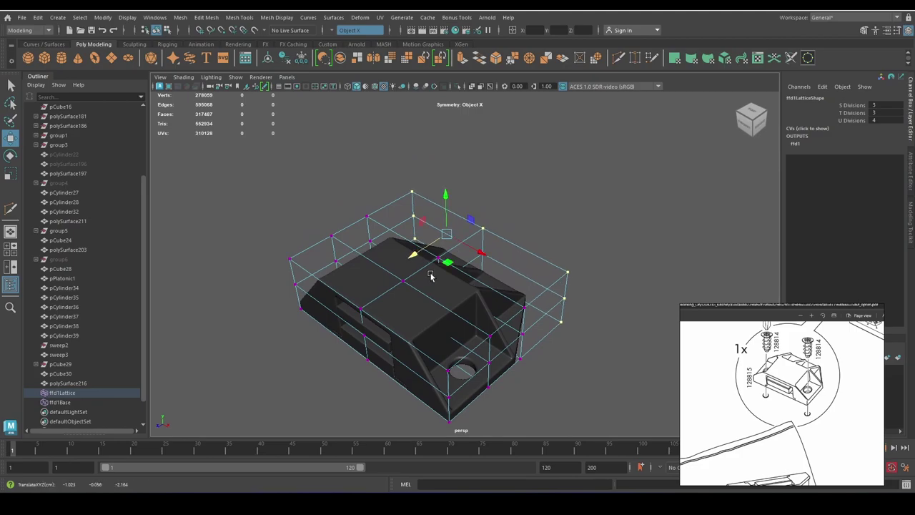
key("ctrl+1")
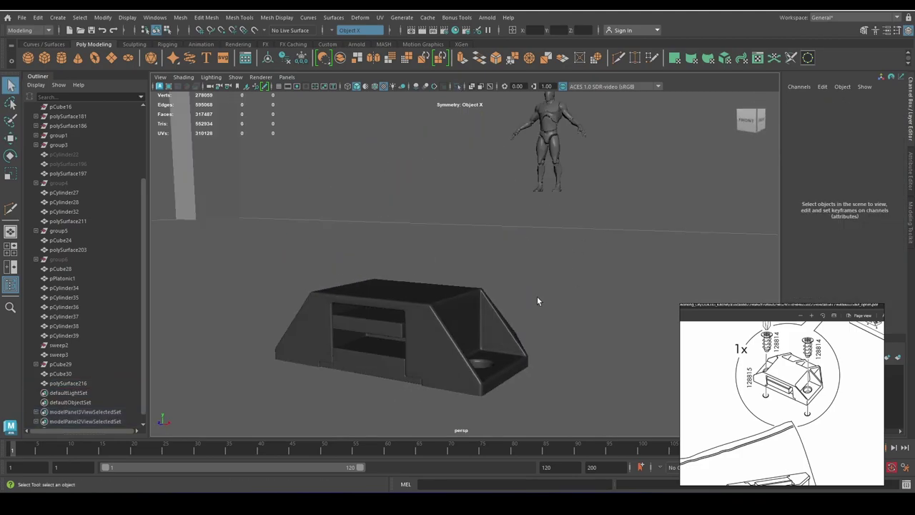
left_click(401, 324)
left_click_drag(401, 323, 448, 283, "alt")
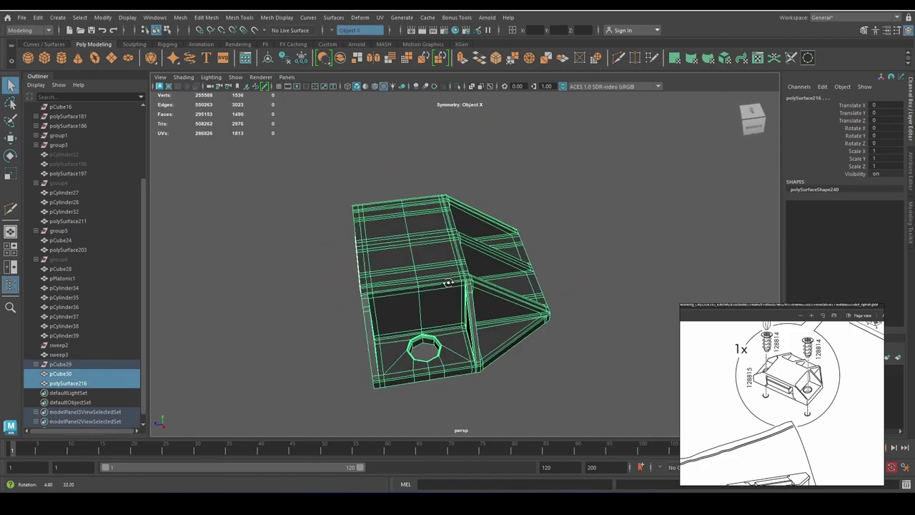
left_click(551, 265)
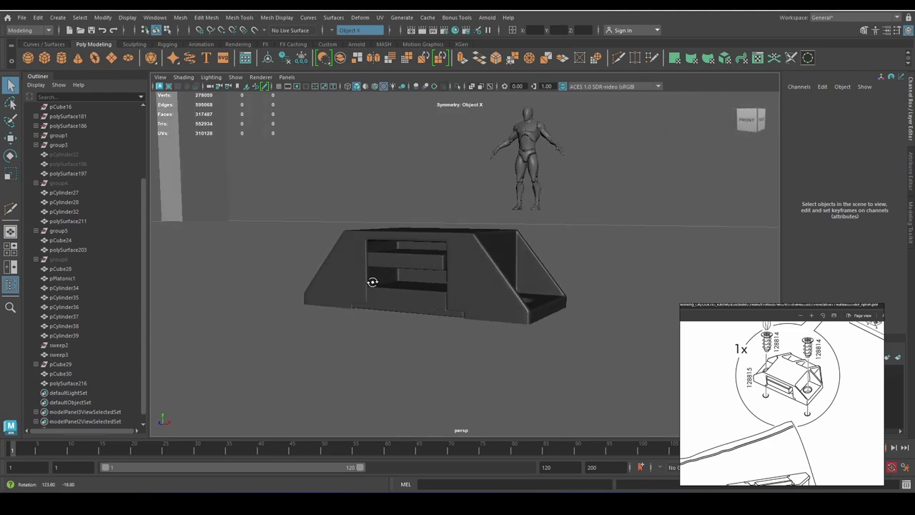